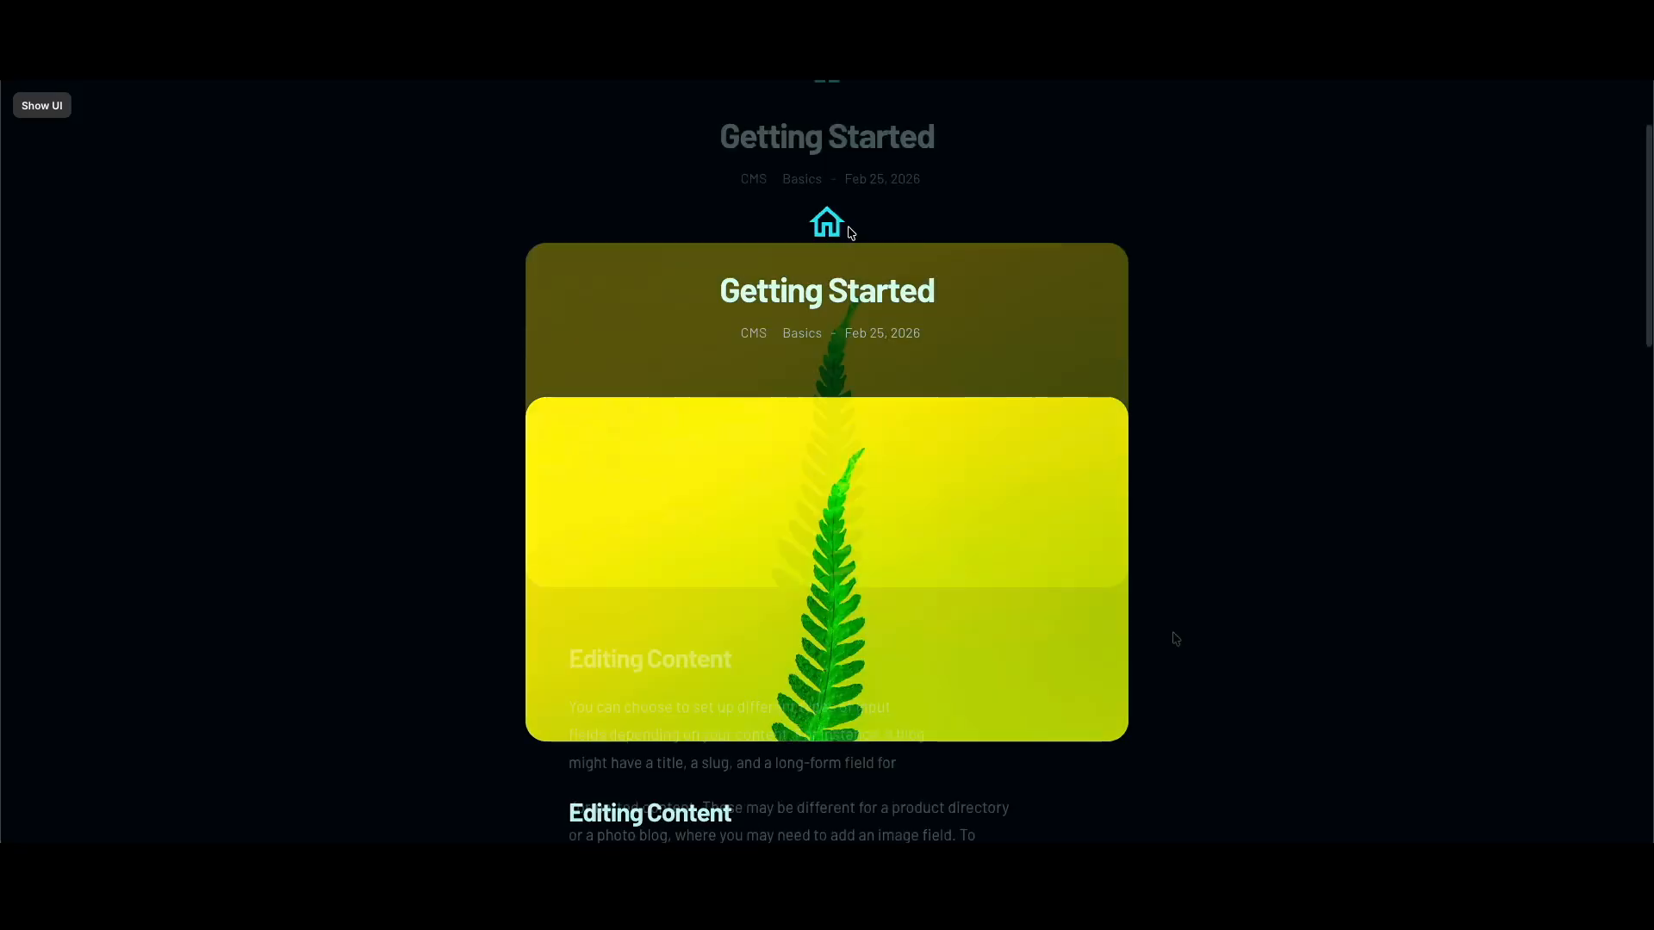
# Submit "Test comment" with a commenter's name in the comment section of the previewed Getting Started article
pyautogui.scroll(3, 1174, 635)
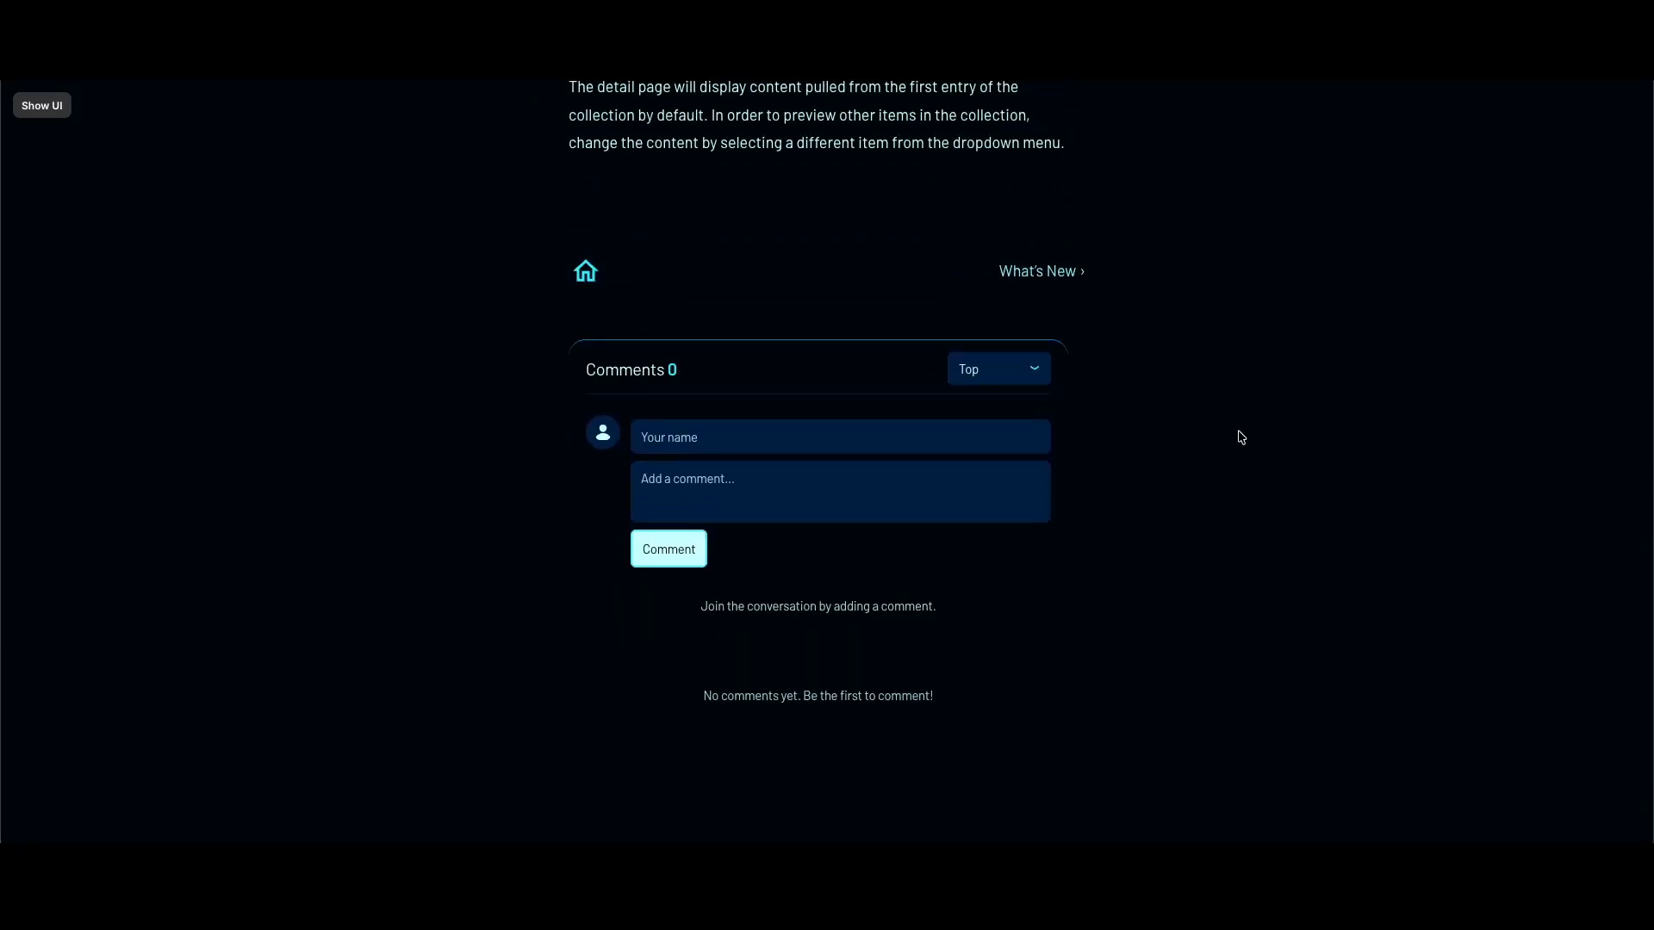
pyautogui.click(764, 436)
pyautogui.write('Akin')
pyautogui.click(778, 469)
pyautogui.write('Test comment')
pyautogui.press('Return')
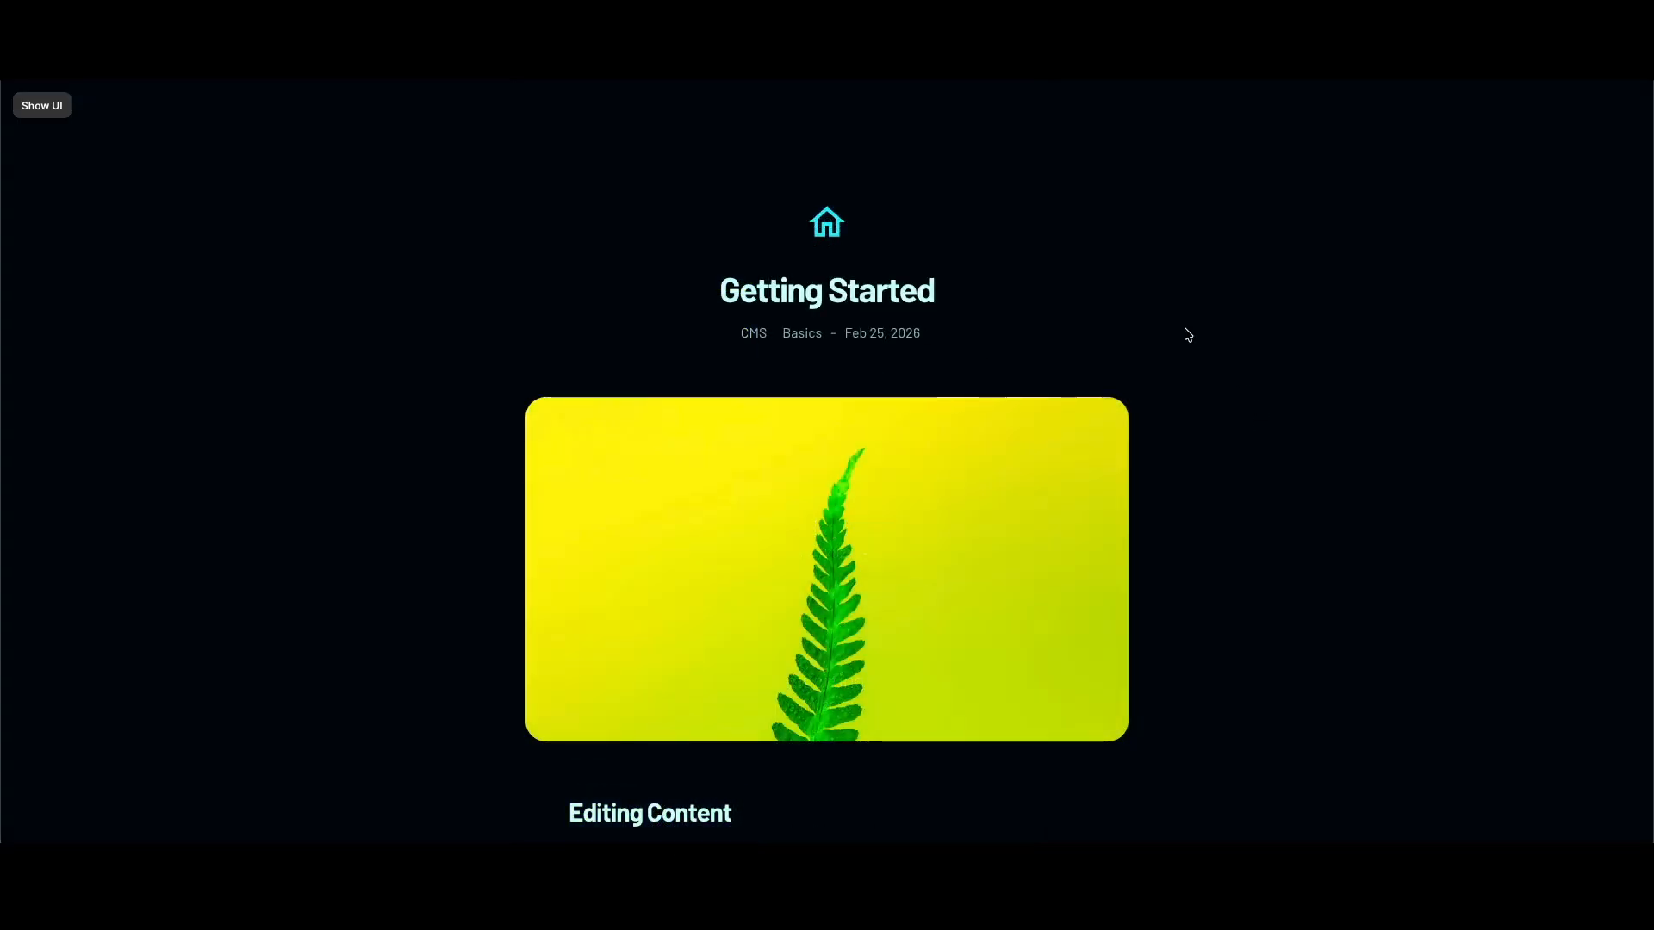
# Check the unstyled comment section in the article preview, return to the editor, and look through the Comment Box's properties
pyautogui.scroll(-15, 1171, 576)
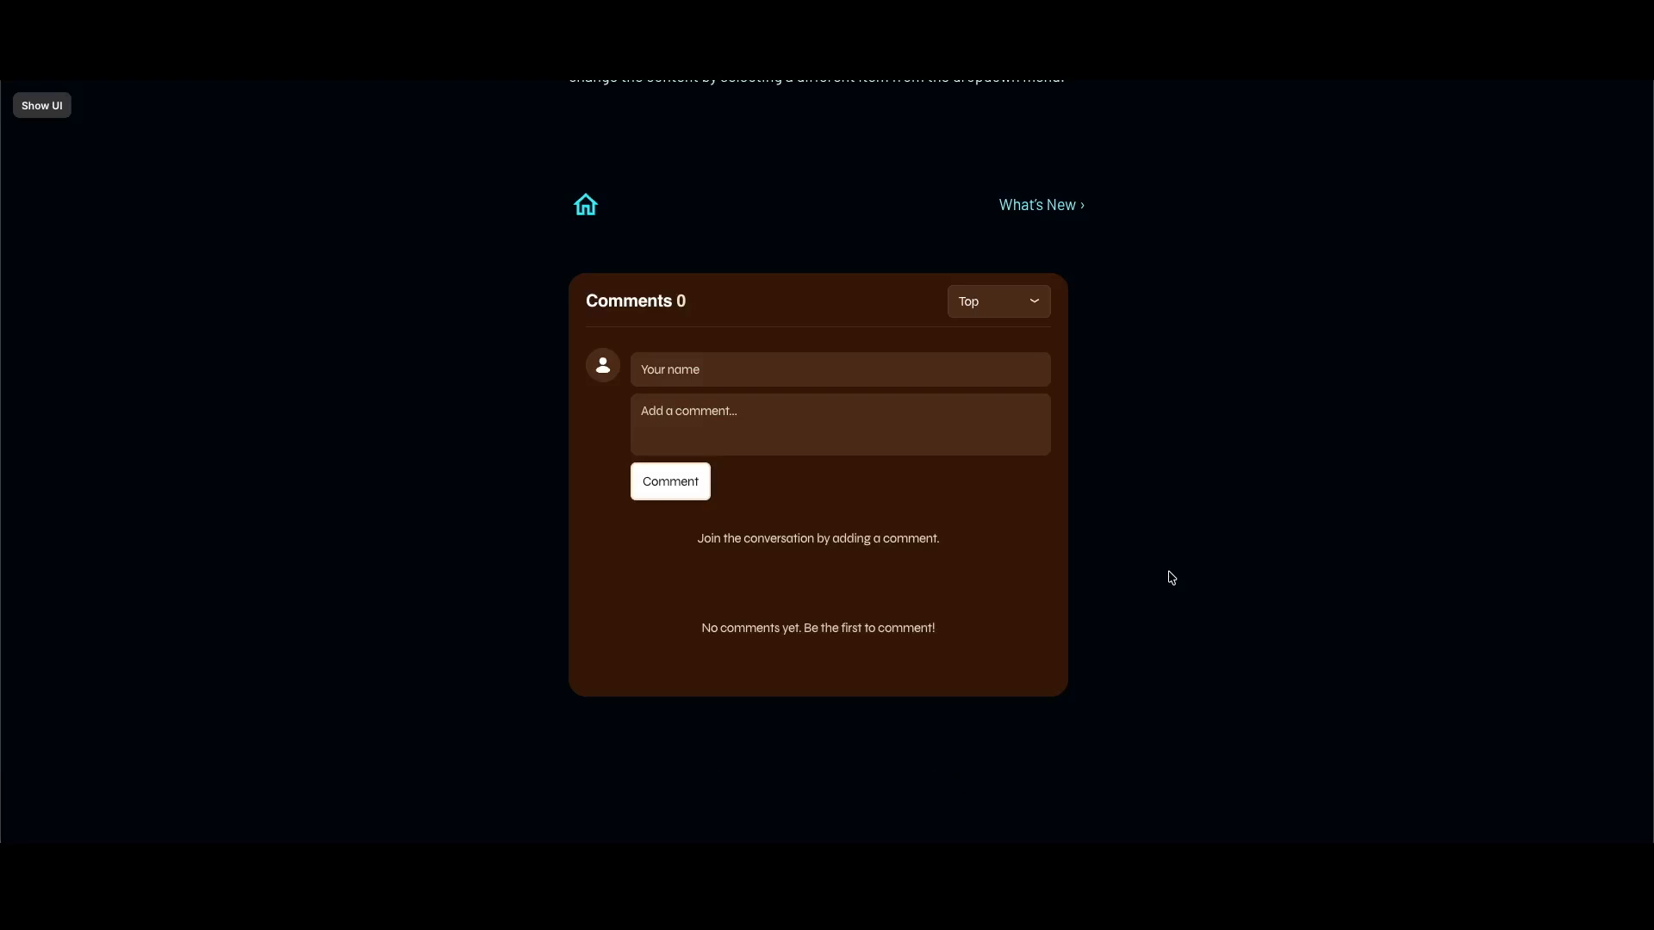
pyautogui.press('Escape')
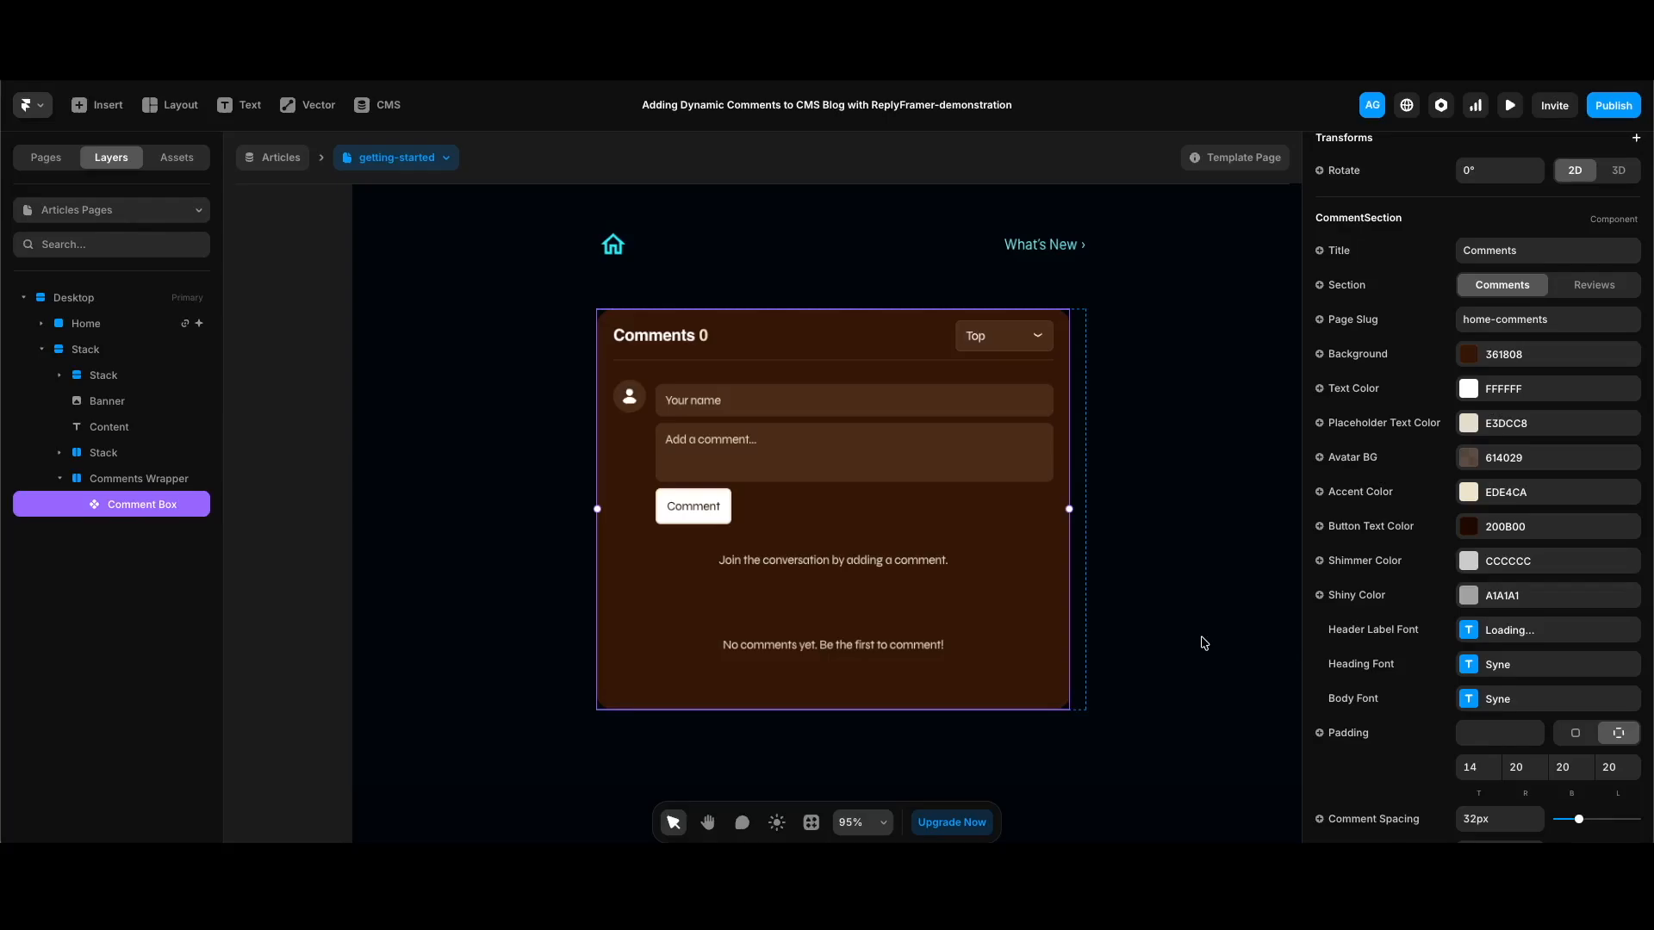
pyautogui.scroll(-6, 1493, 650)
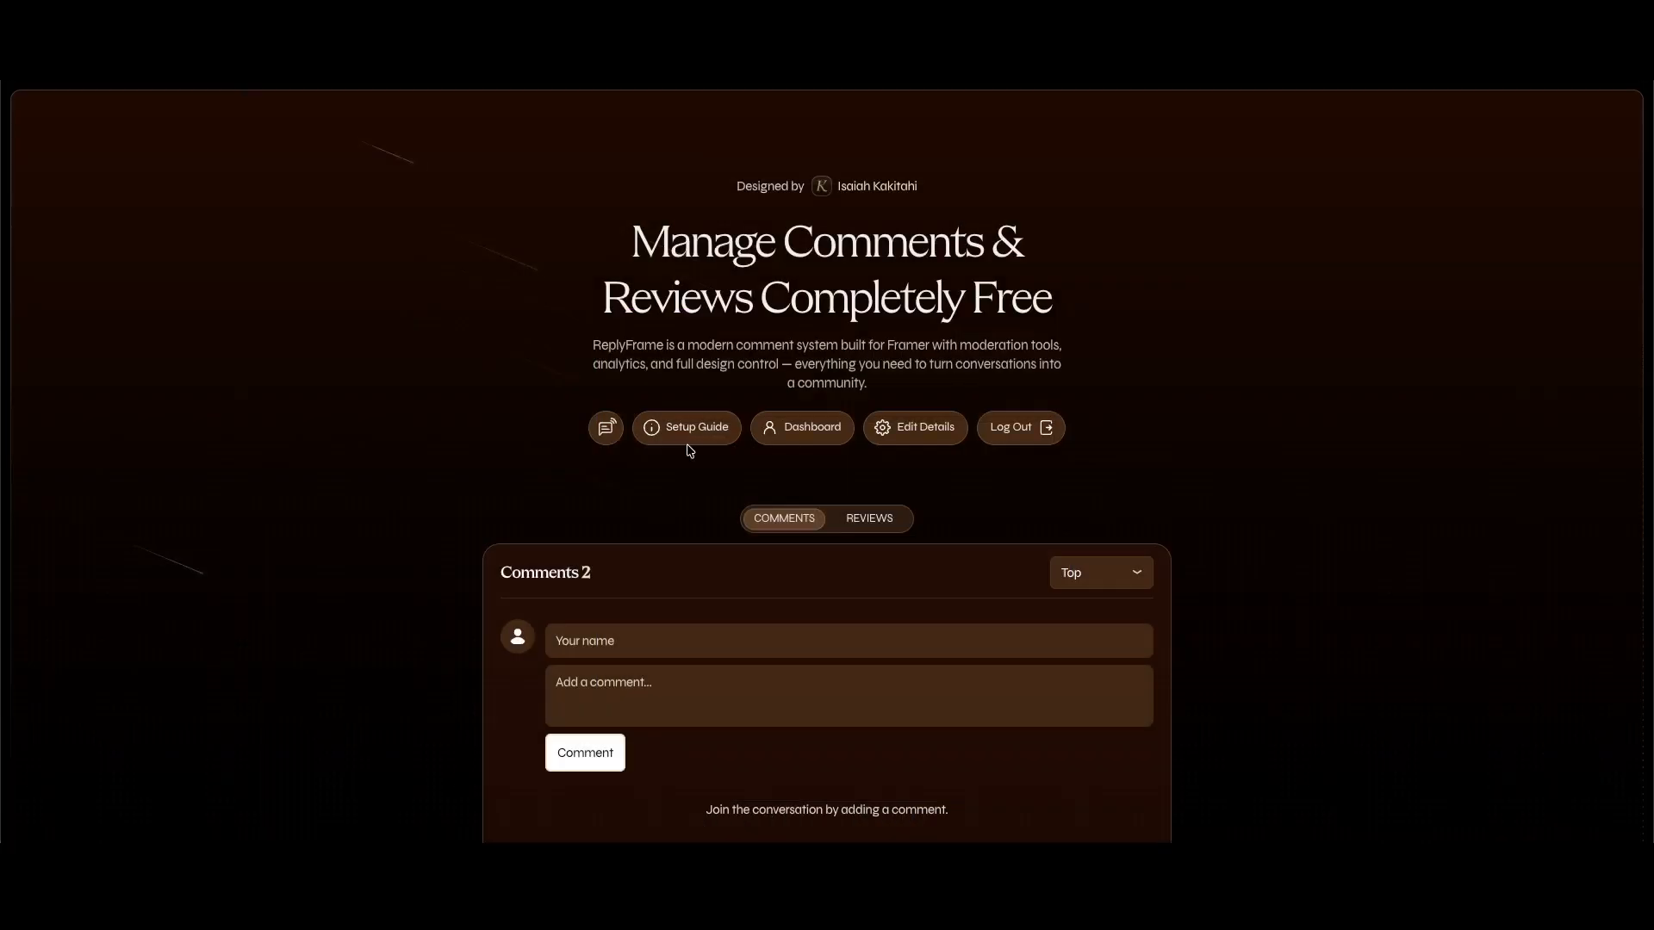
# Open the Test instance from the ReplyFrame dashboard and paste its instance ID as the Comment Box's Project ID
pyautogui.click(686, 440)
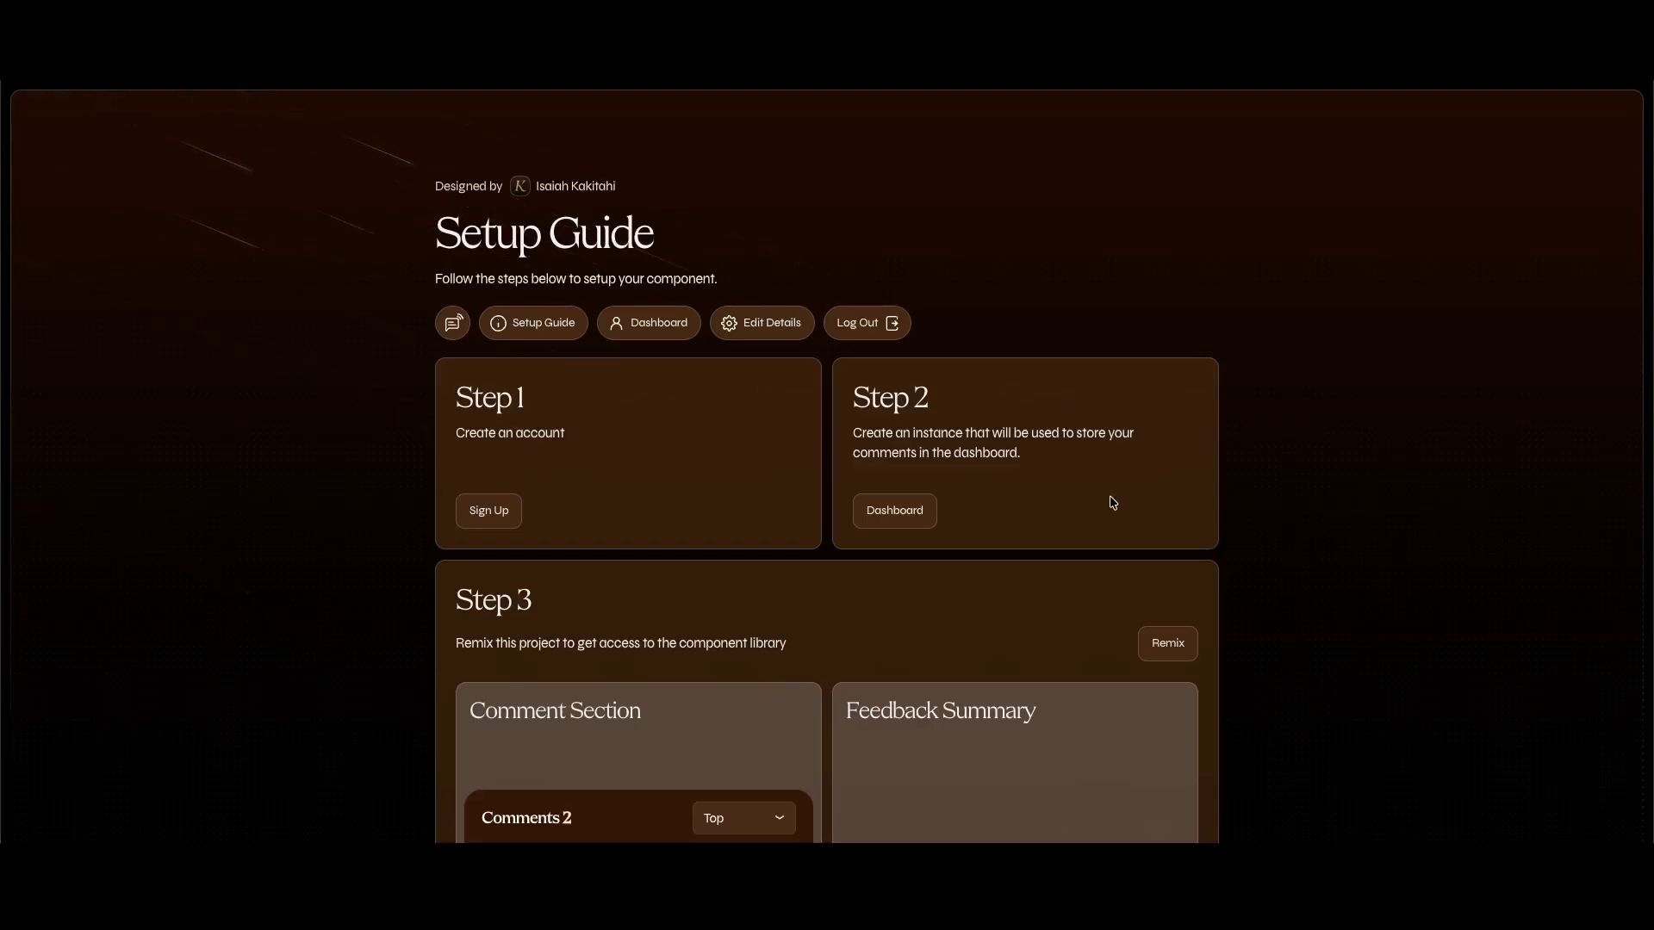
pyautogui.click(661, 322)
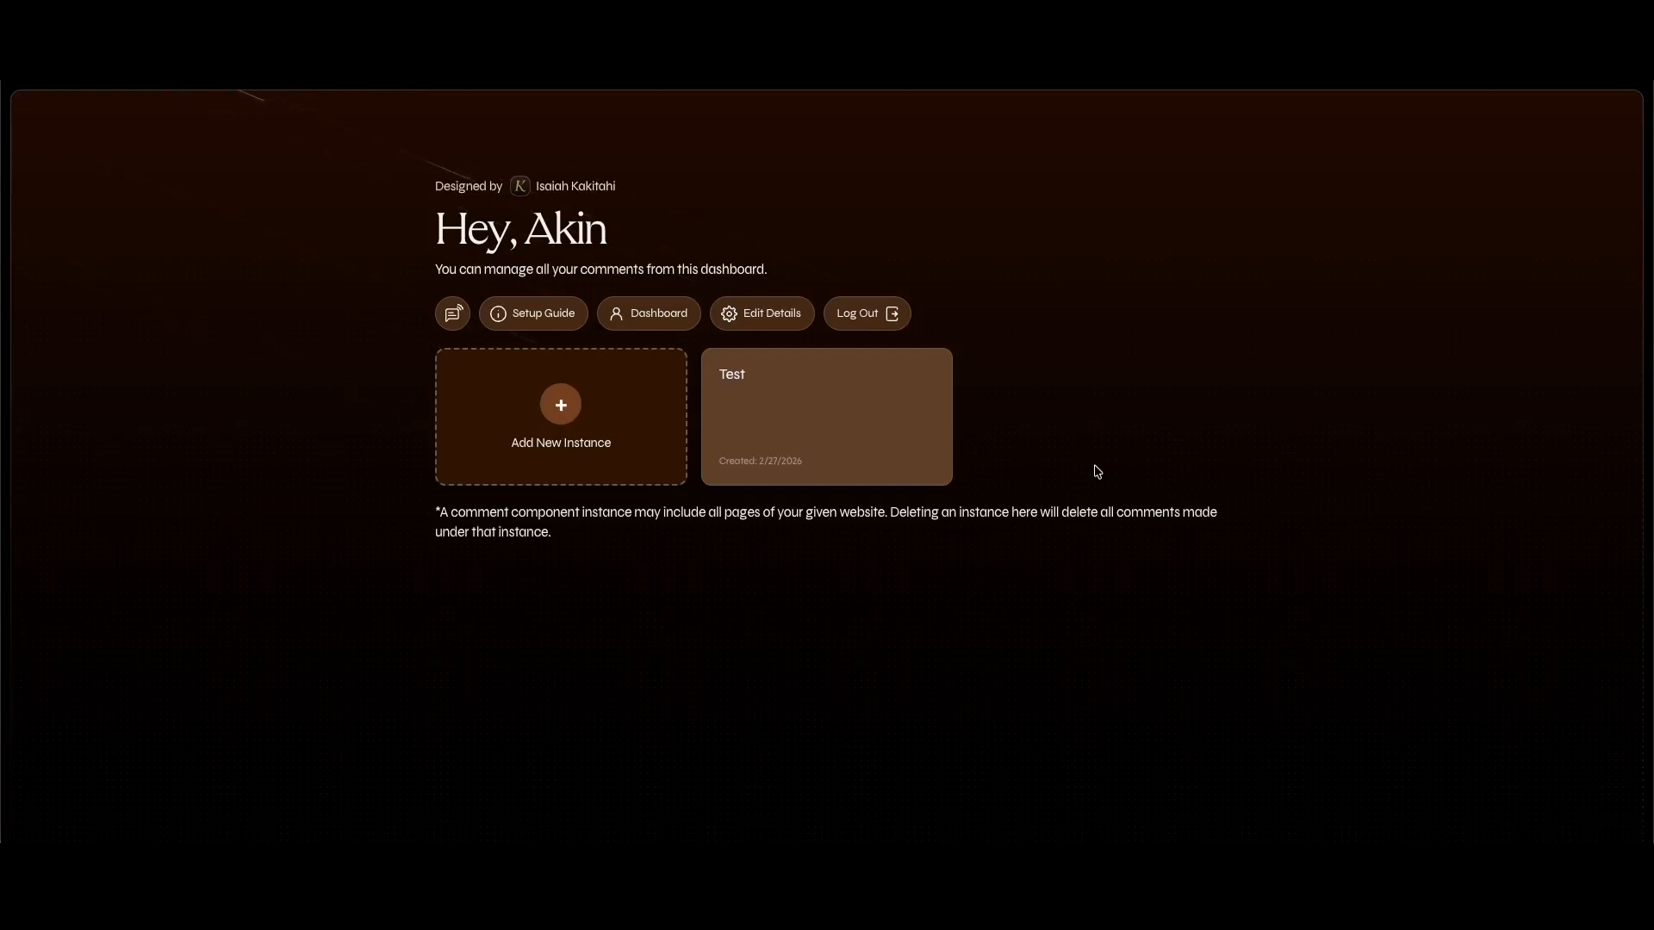
pyautogui.click(853, 451)
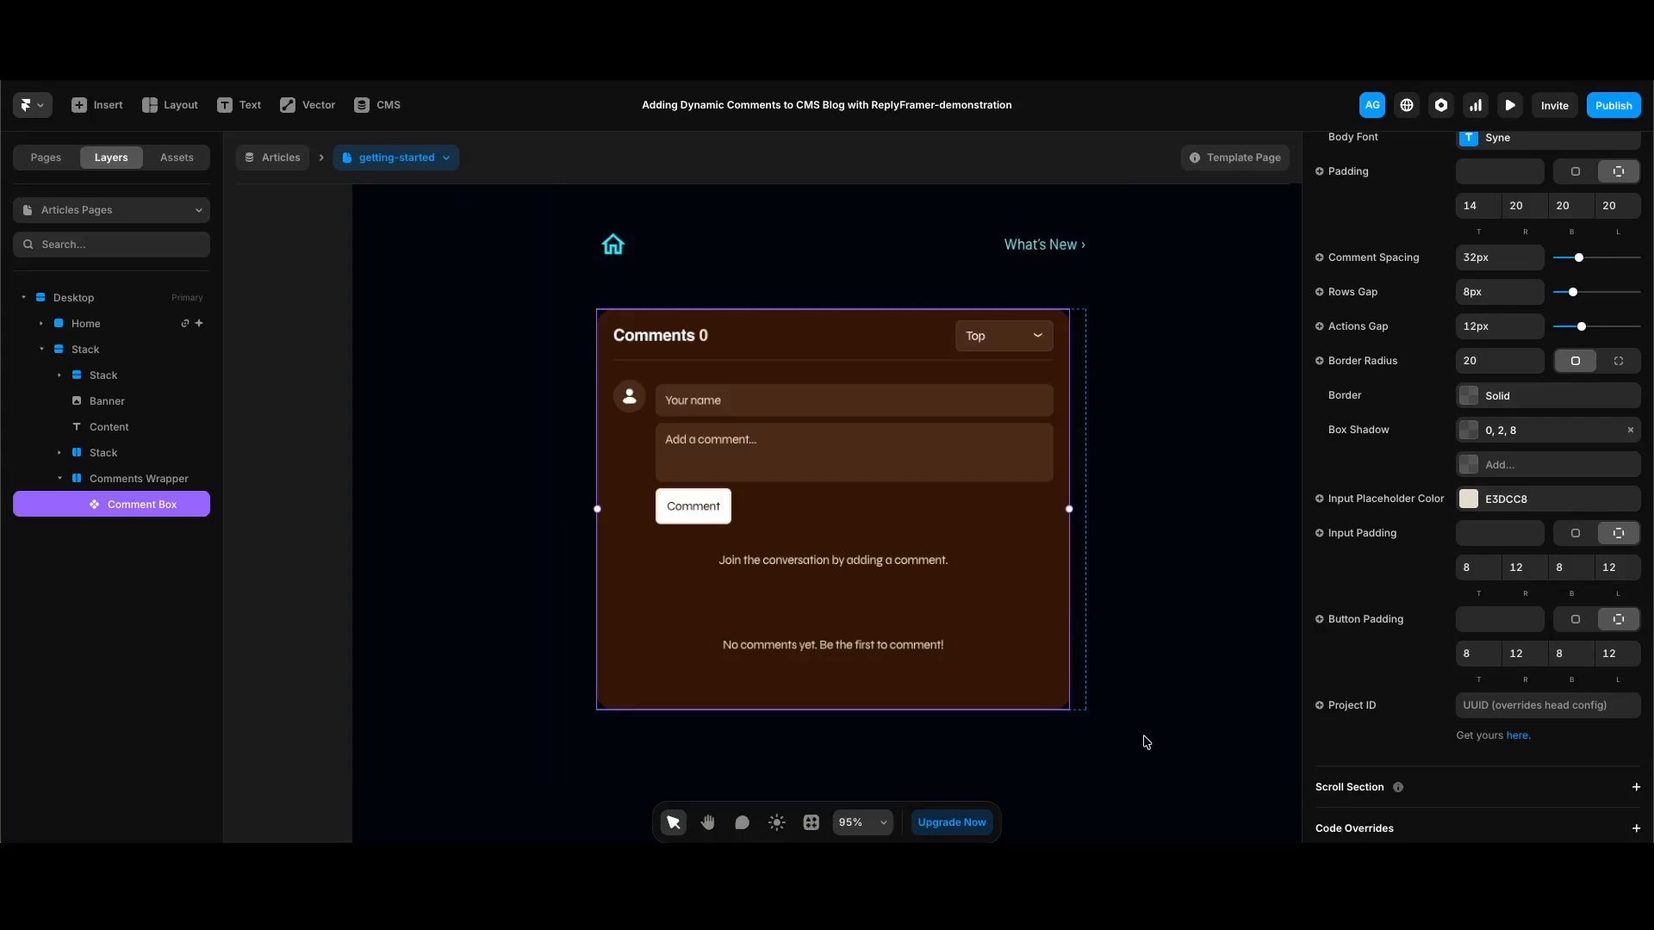
pyautogui.click(1538, 702)
pyautogui.hotkey('ctrl', 'v')
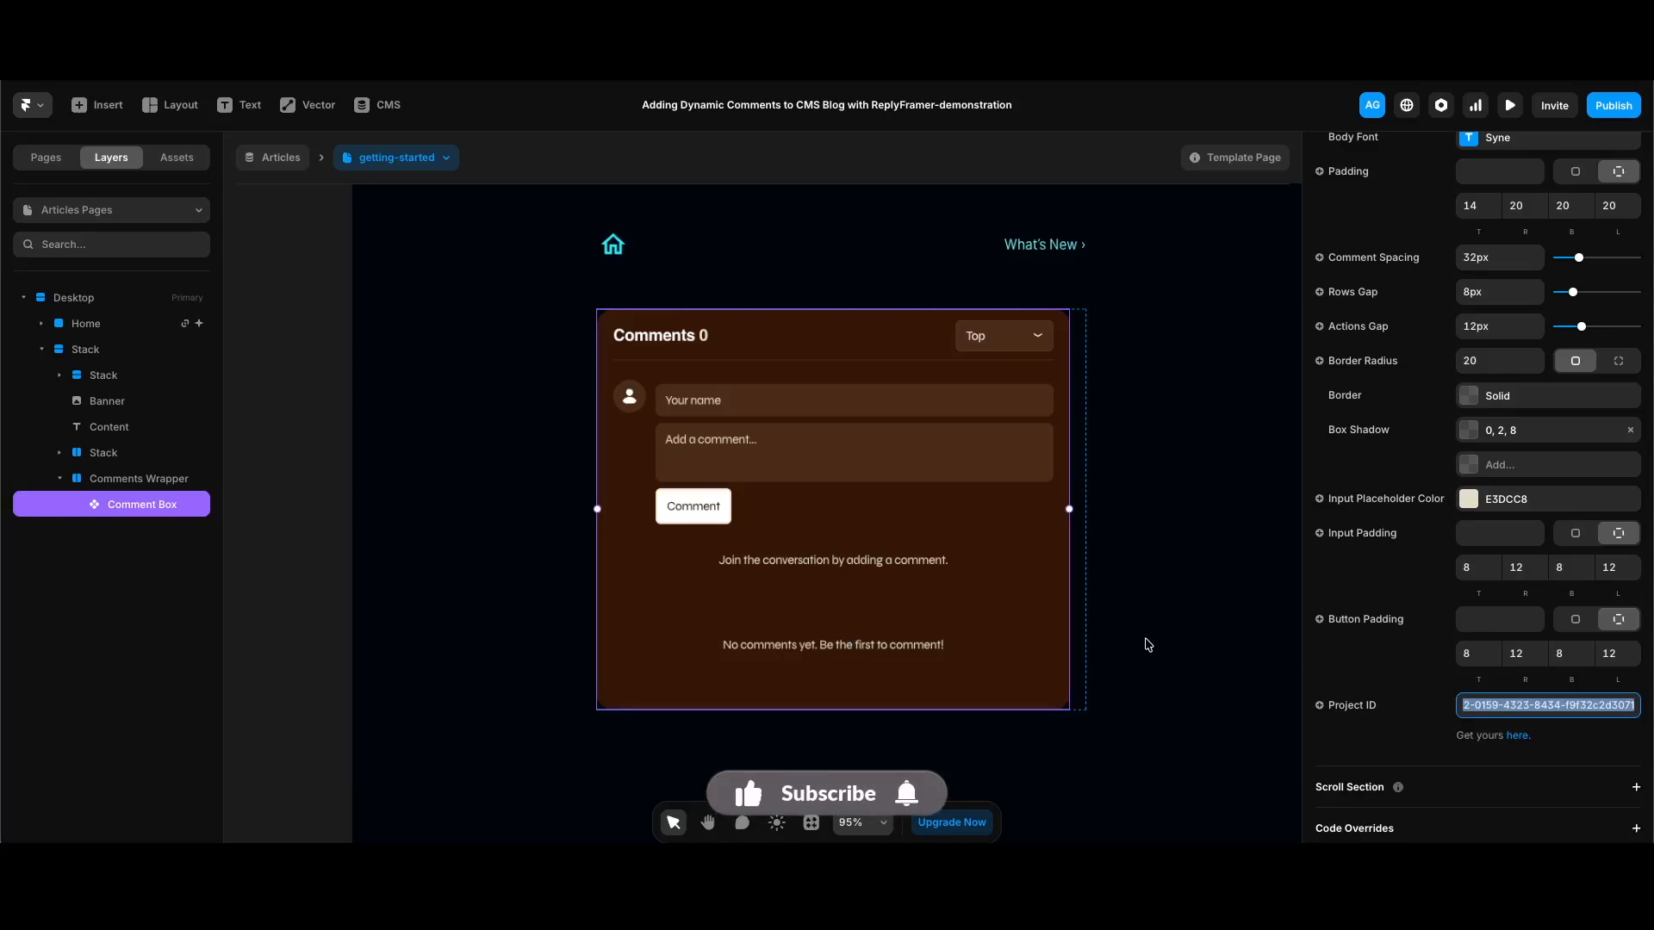
# Bind the Comment Box's Page Slug property to the Slug variable of the article collection
pyautogui.scroll(8, 1404, 517)
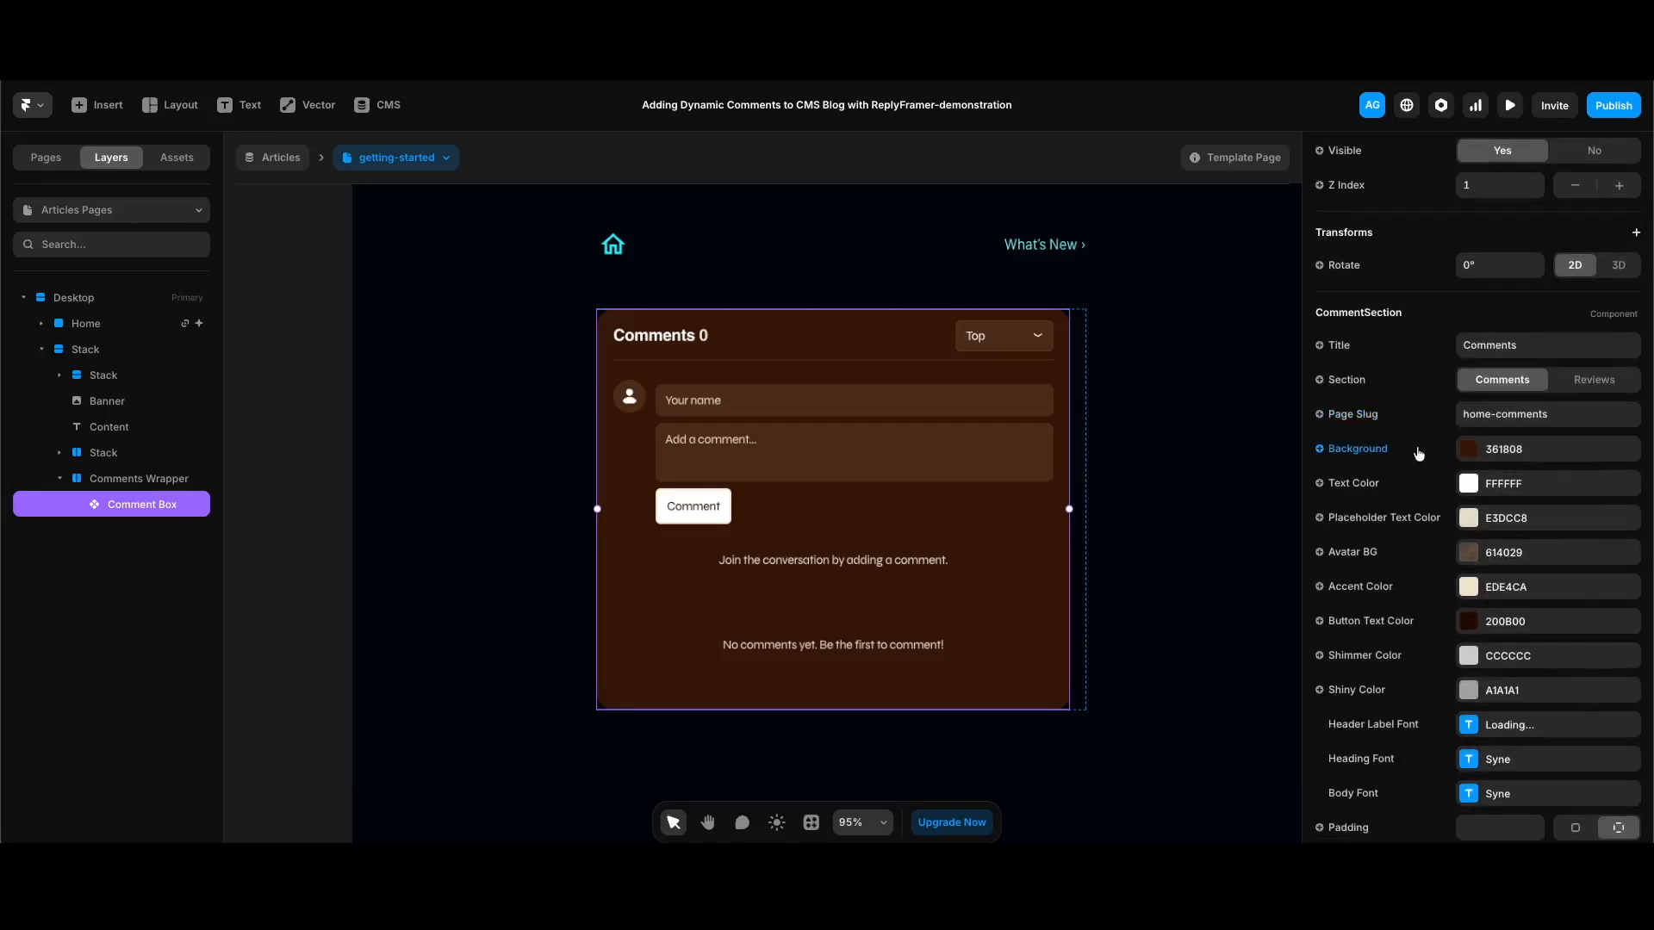
pyautogui.click(1357, 423)
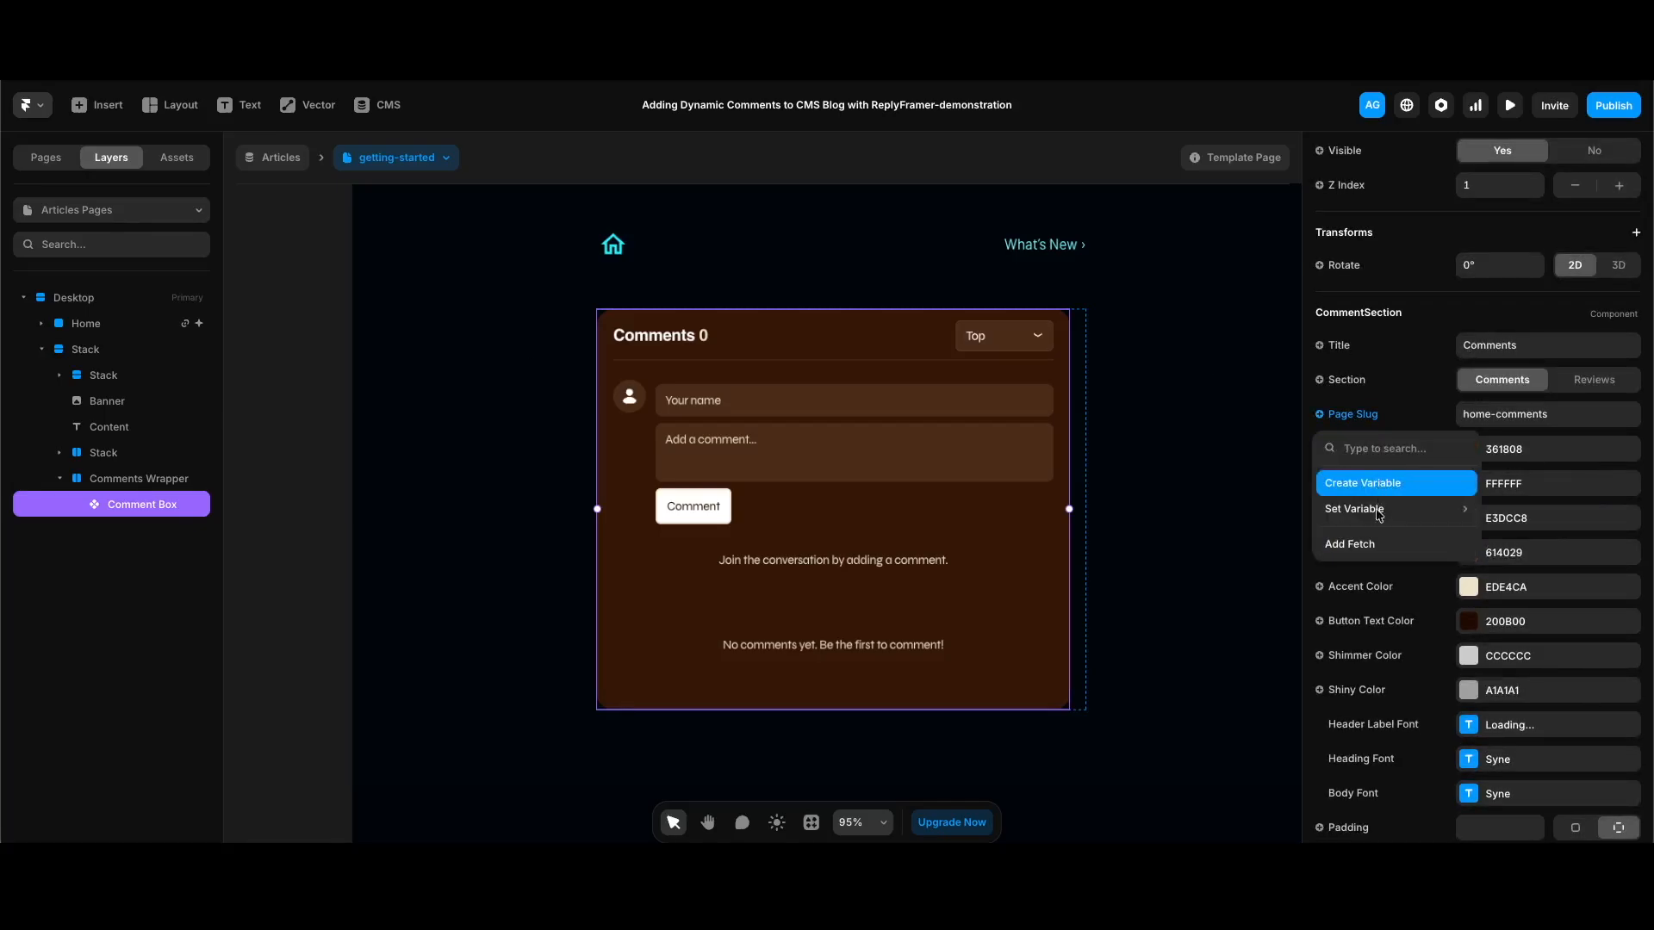
pyautogui.moveTo(1378, 515)
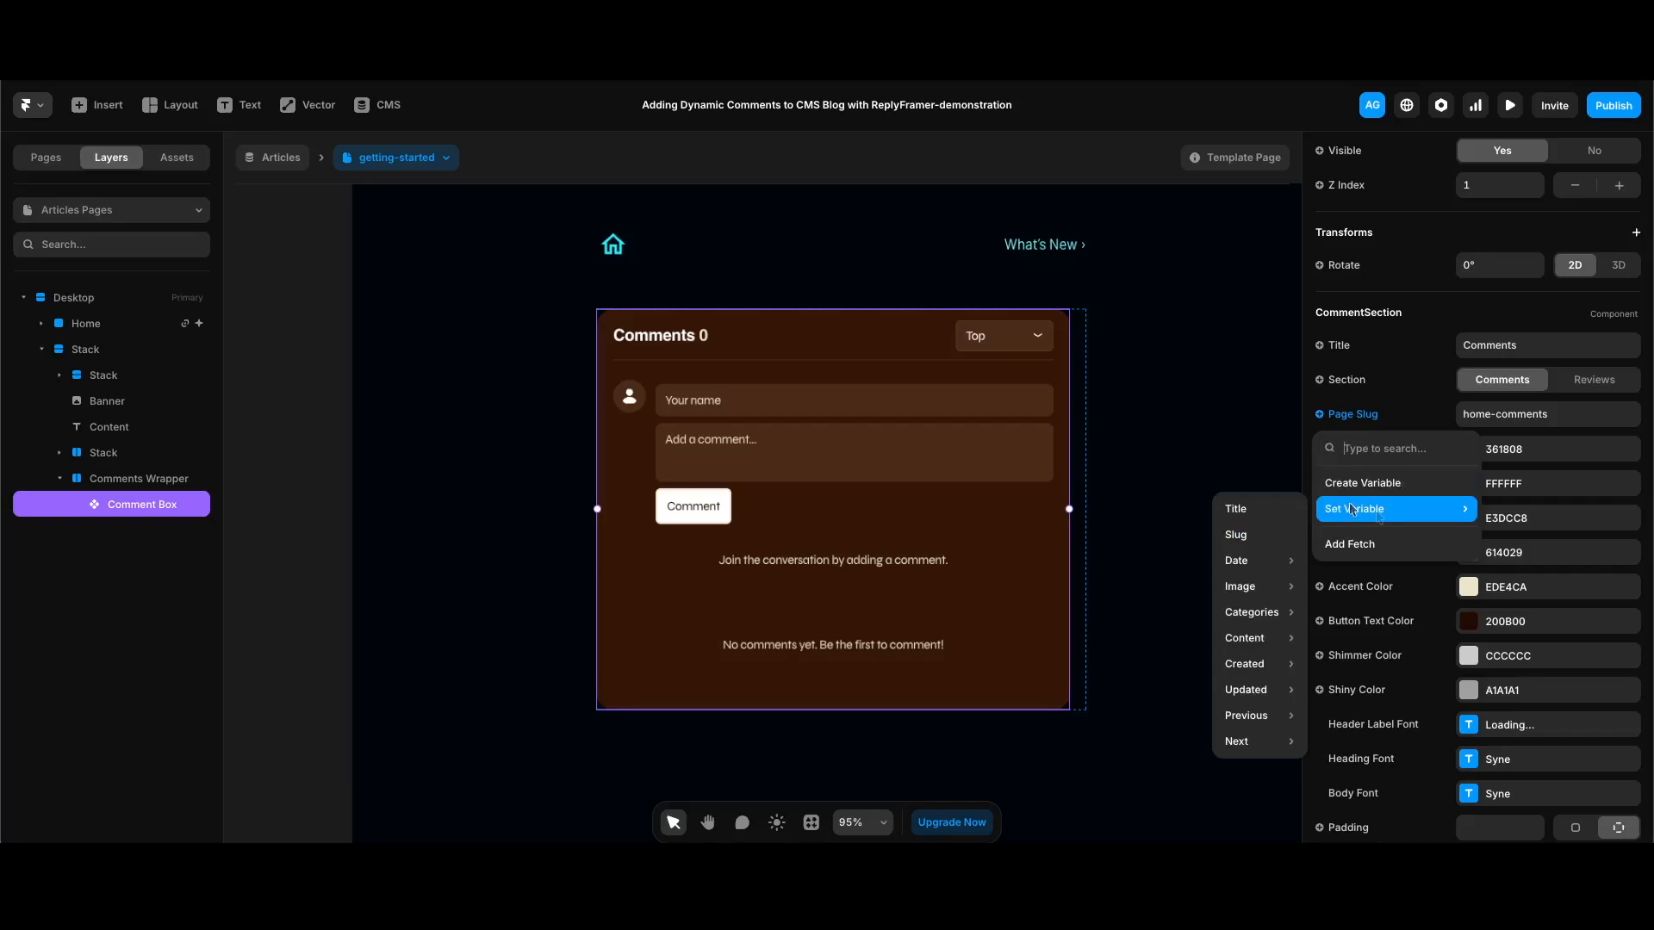
pyautogui.click(1255, 534)
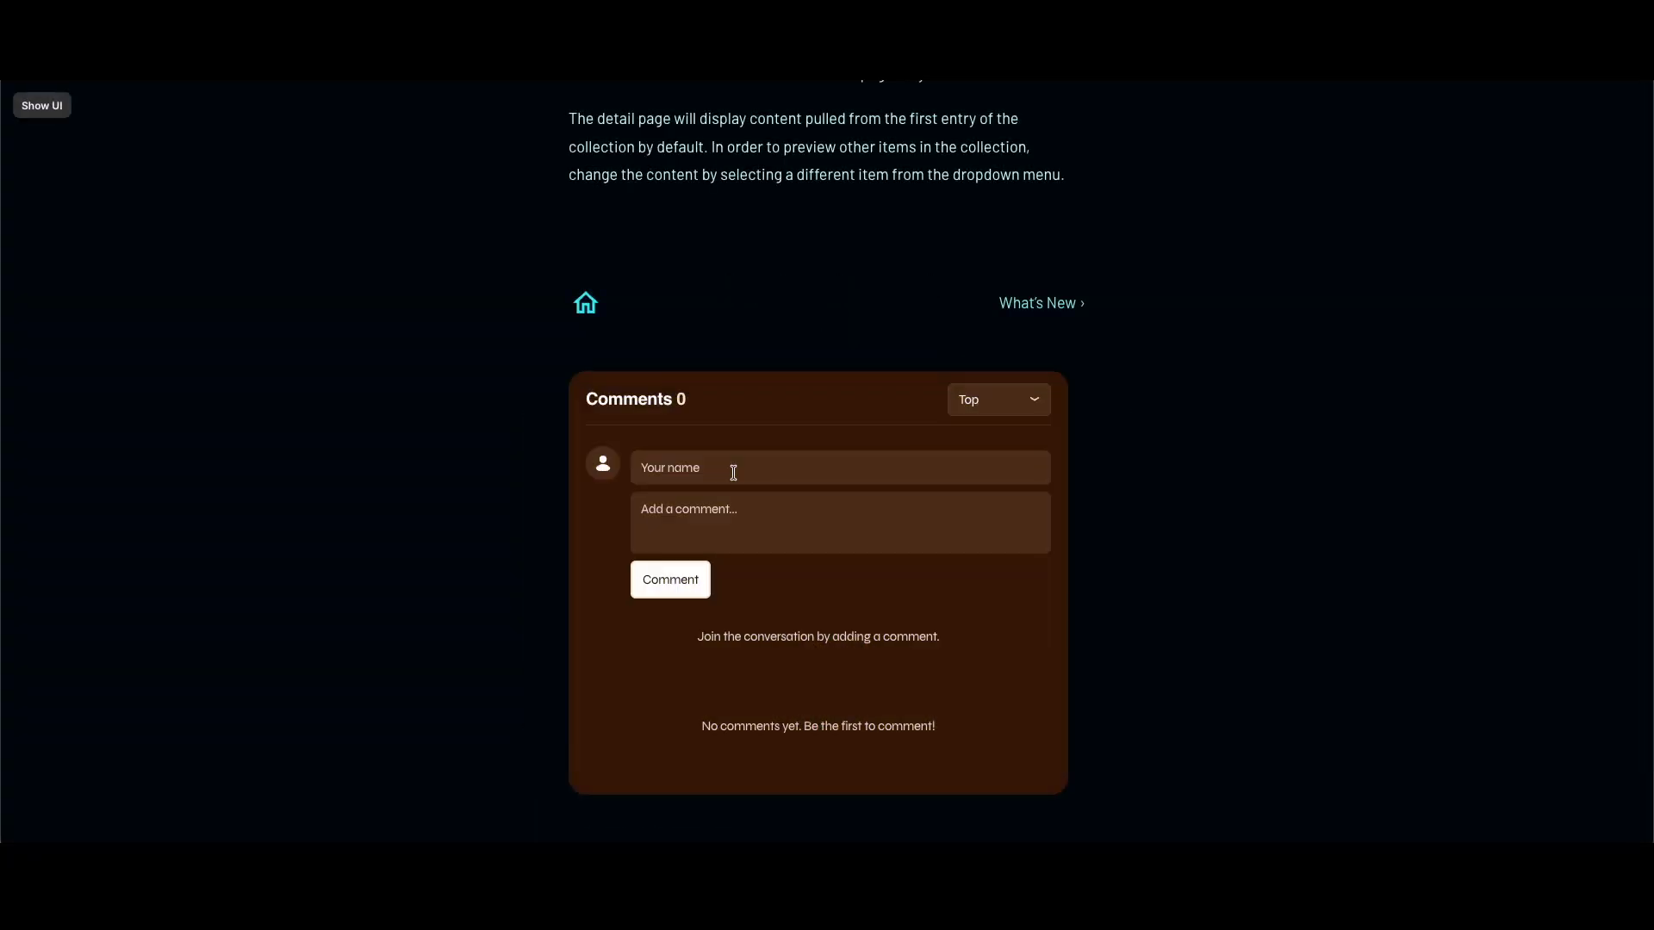
# Post "Test comment" with a commenter's name in the preview of the Getting Started article
pyautogui.click(731, 467)
pyautogui.write('Akin')
pyautogui.press('Tab')
pyautogui.write('Test comment')
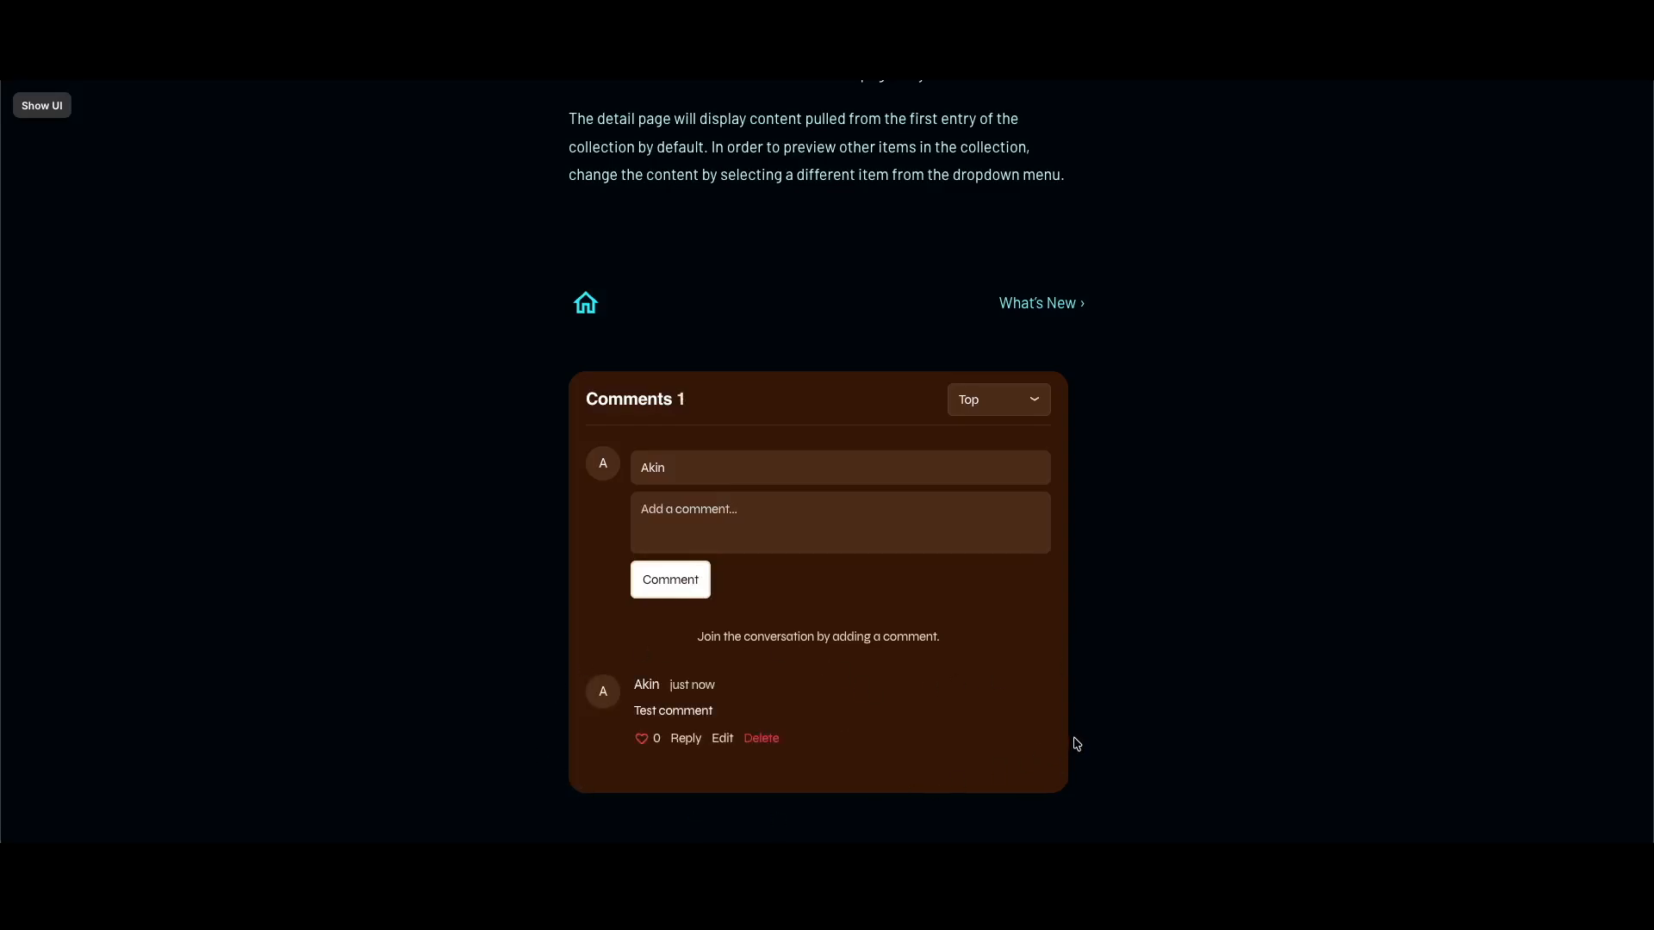
pyautogui.scroll(-1, 959, 741)
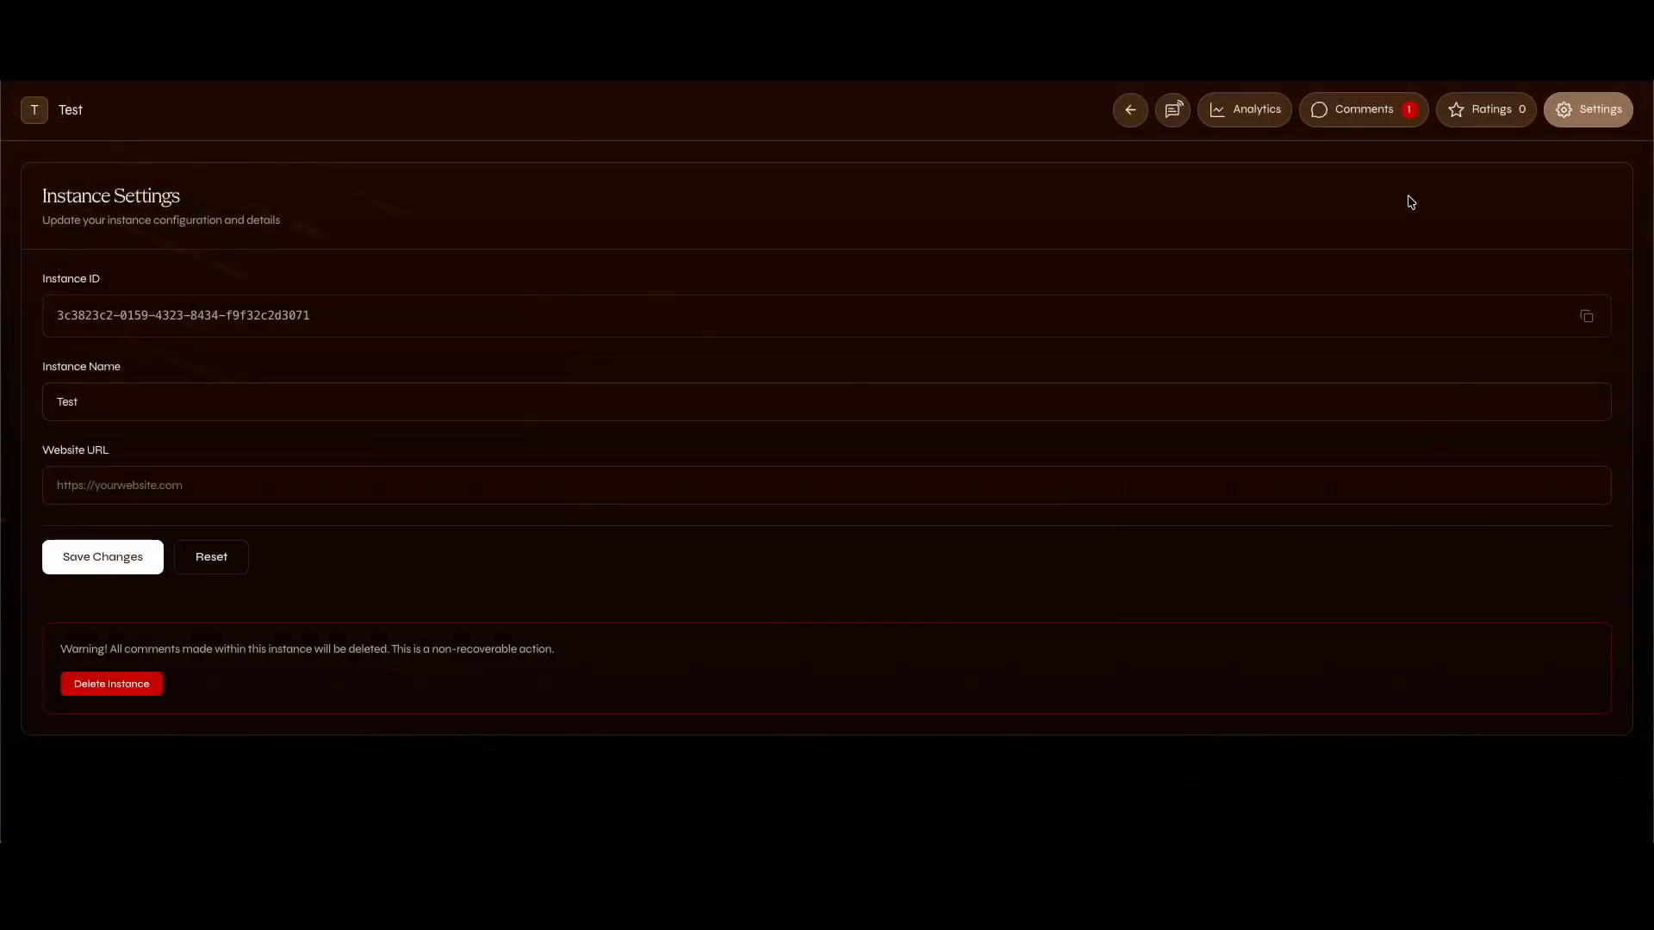
# Review the Test instance's comments in the dashboard and the comment section of the What's New article in the preview
pyautogui.click(1367, 116)
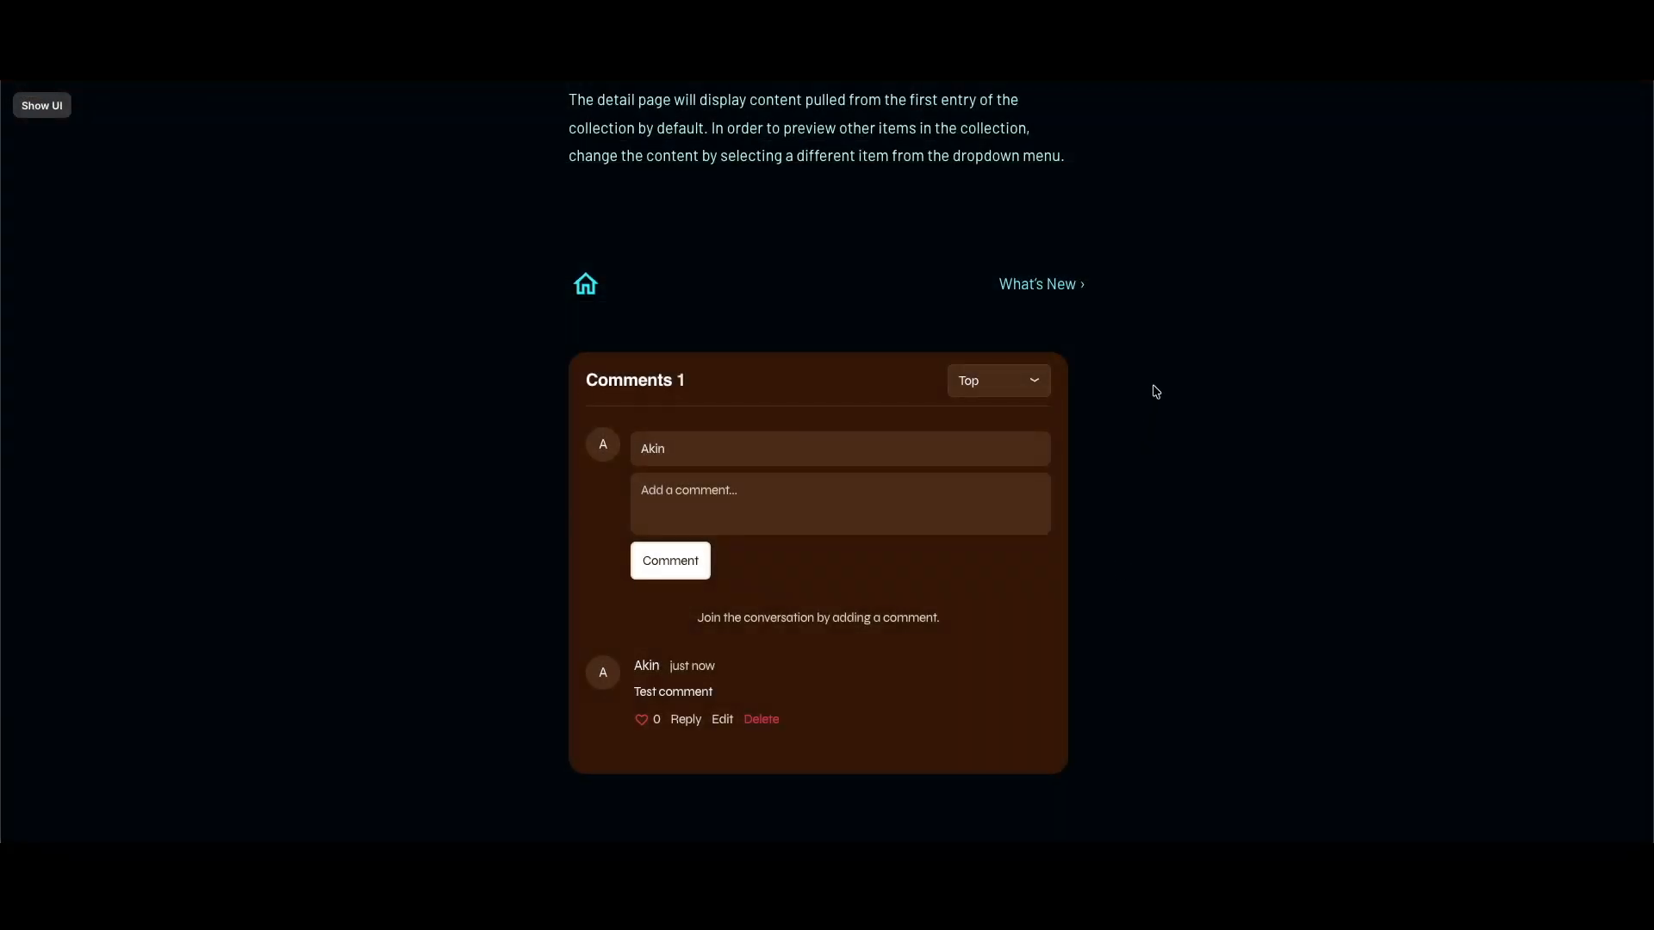
pyautogui.click(1042, 283)
pyautogui.scroll(-15, 1214, 601)
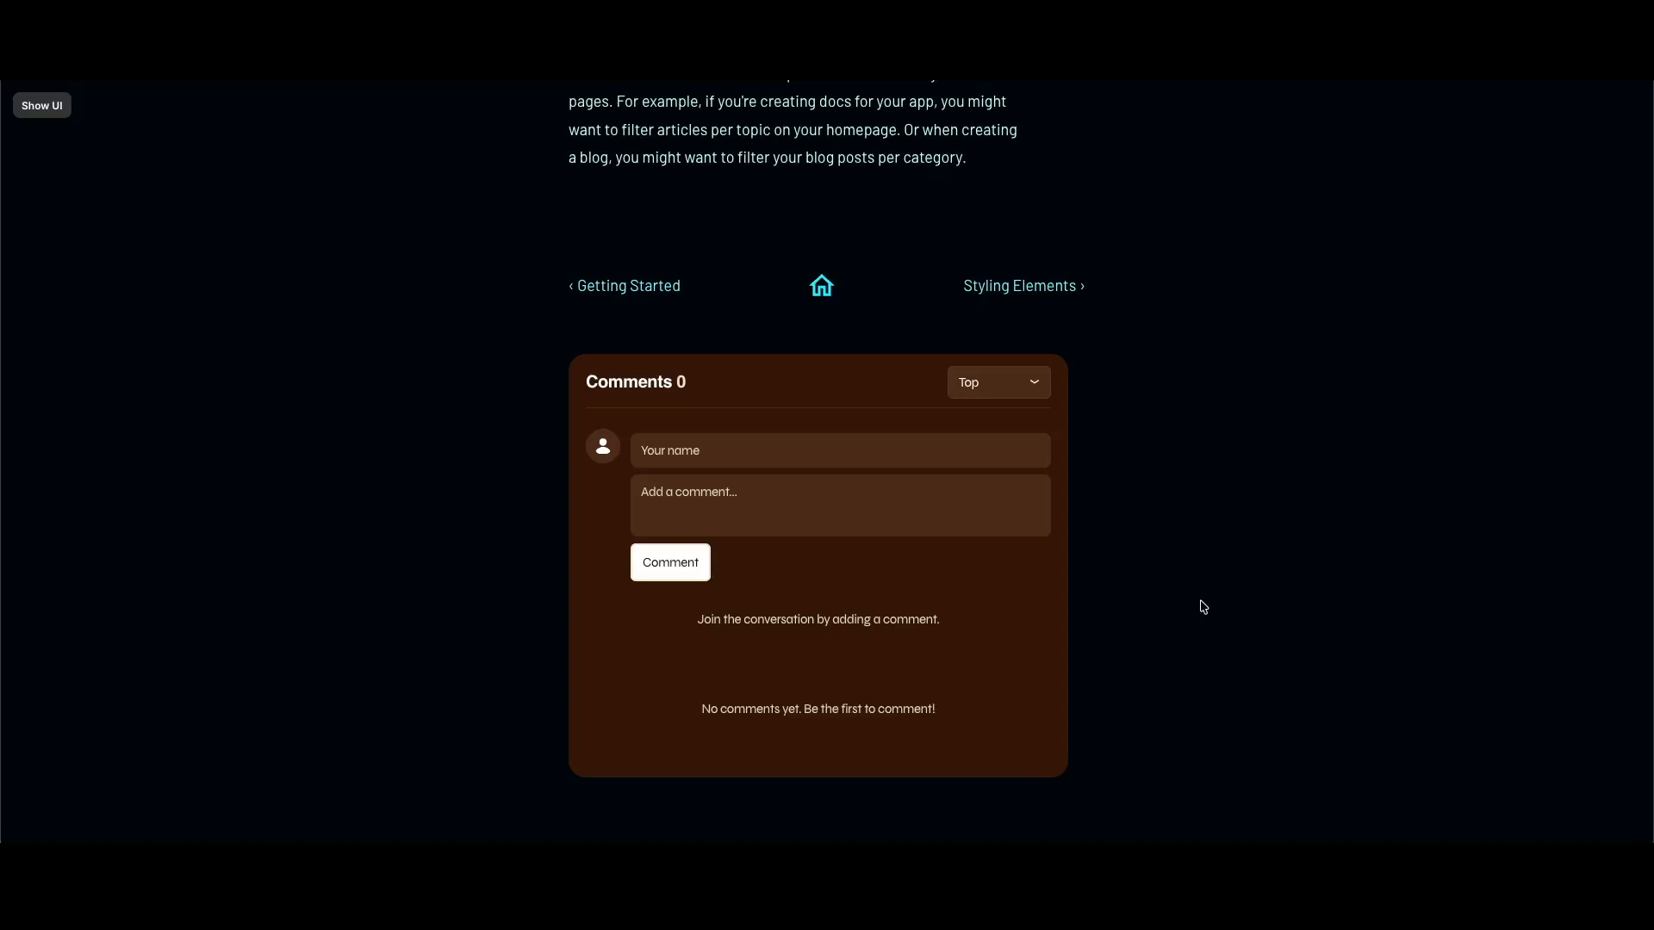
pyautogui.press('Escape')
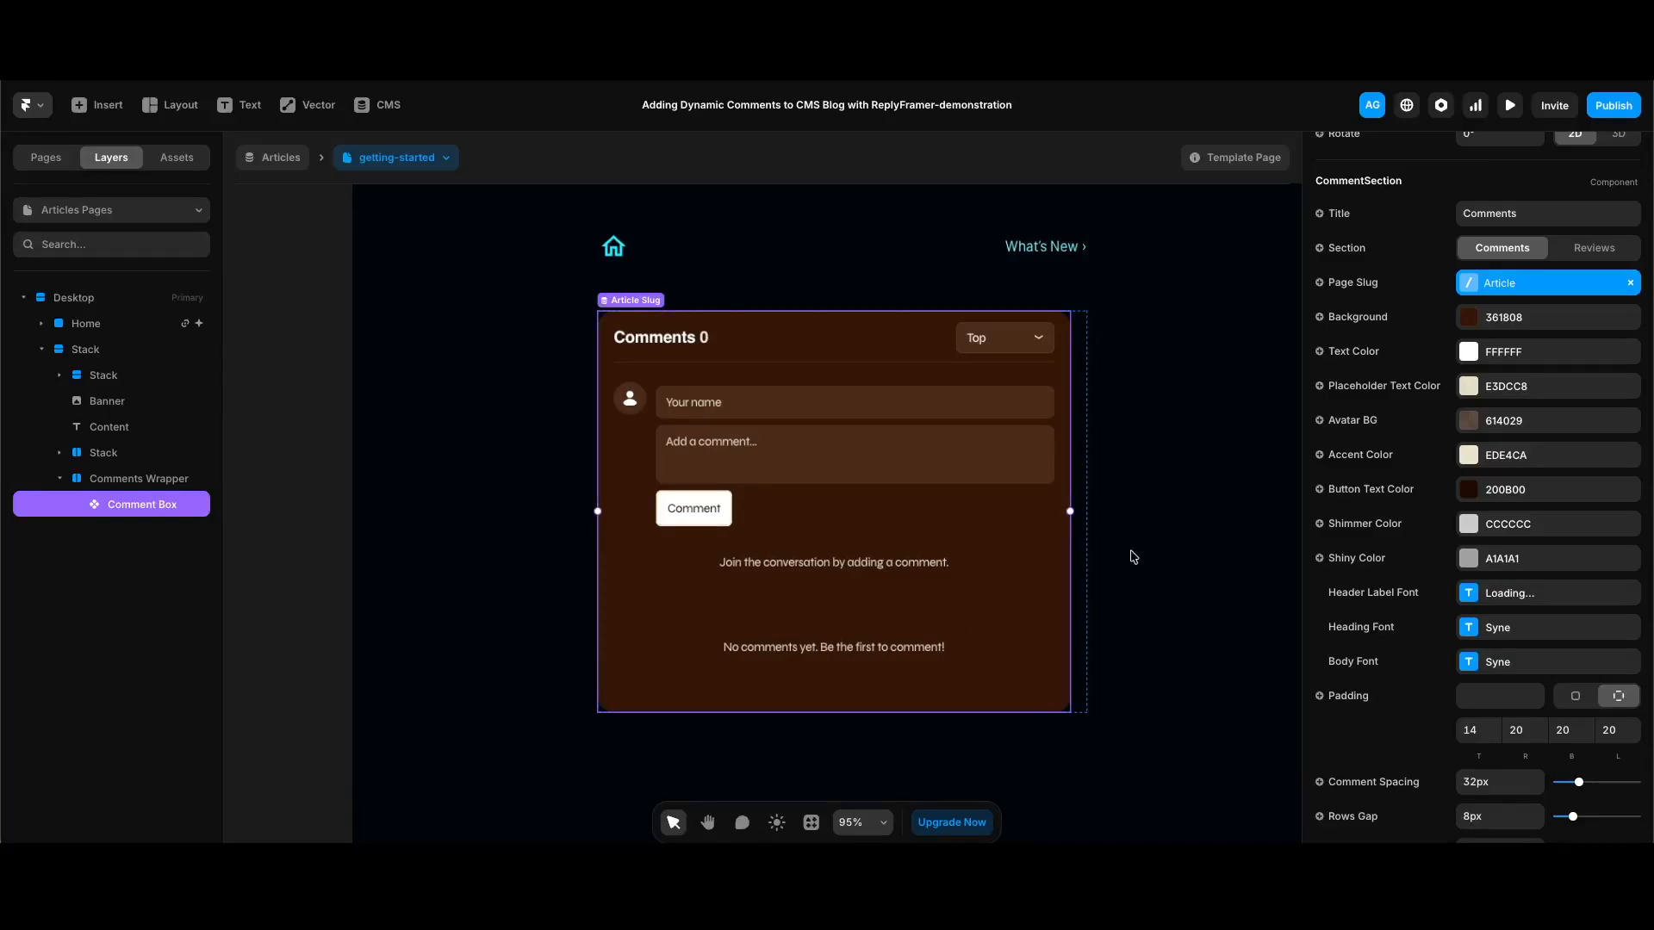
# Set the Comment Box's background to 0% opacity and its text color to the Lightest style
pyautogui.click(1625, 324)
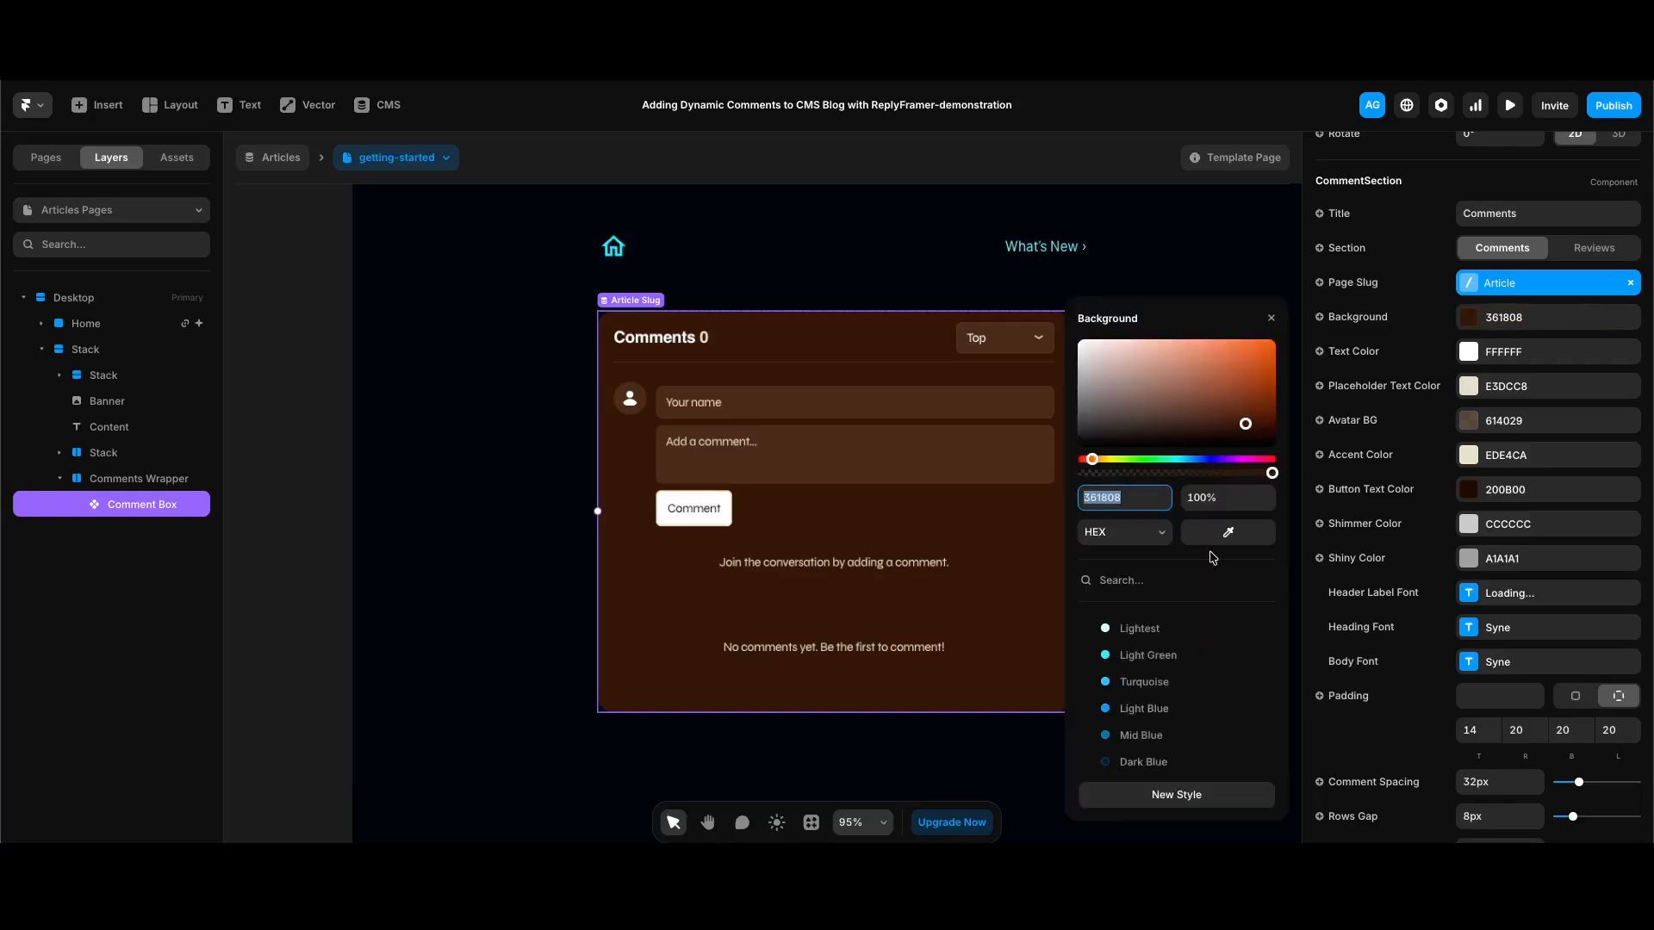
pyautogui.moveTo(1272, 473); pyautogui.dragTo(1081, 473)
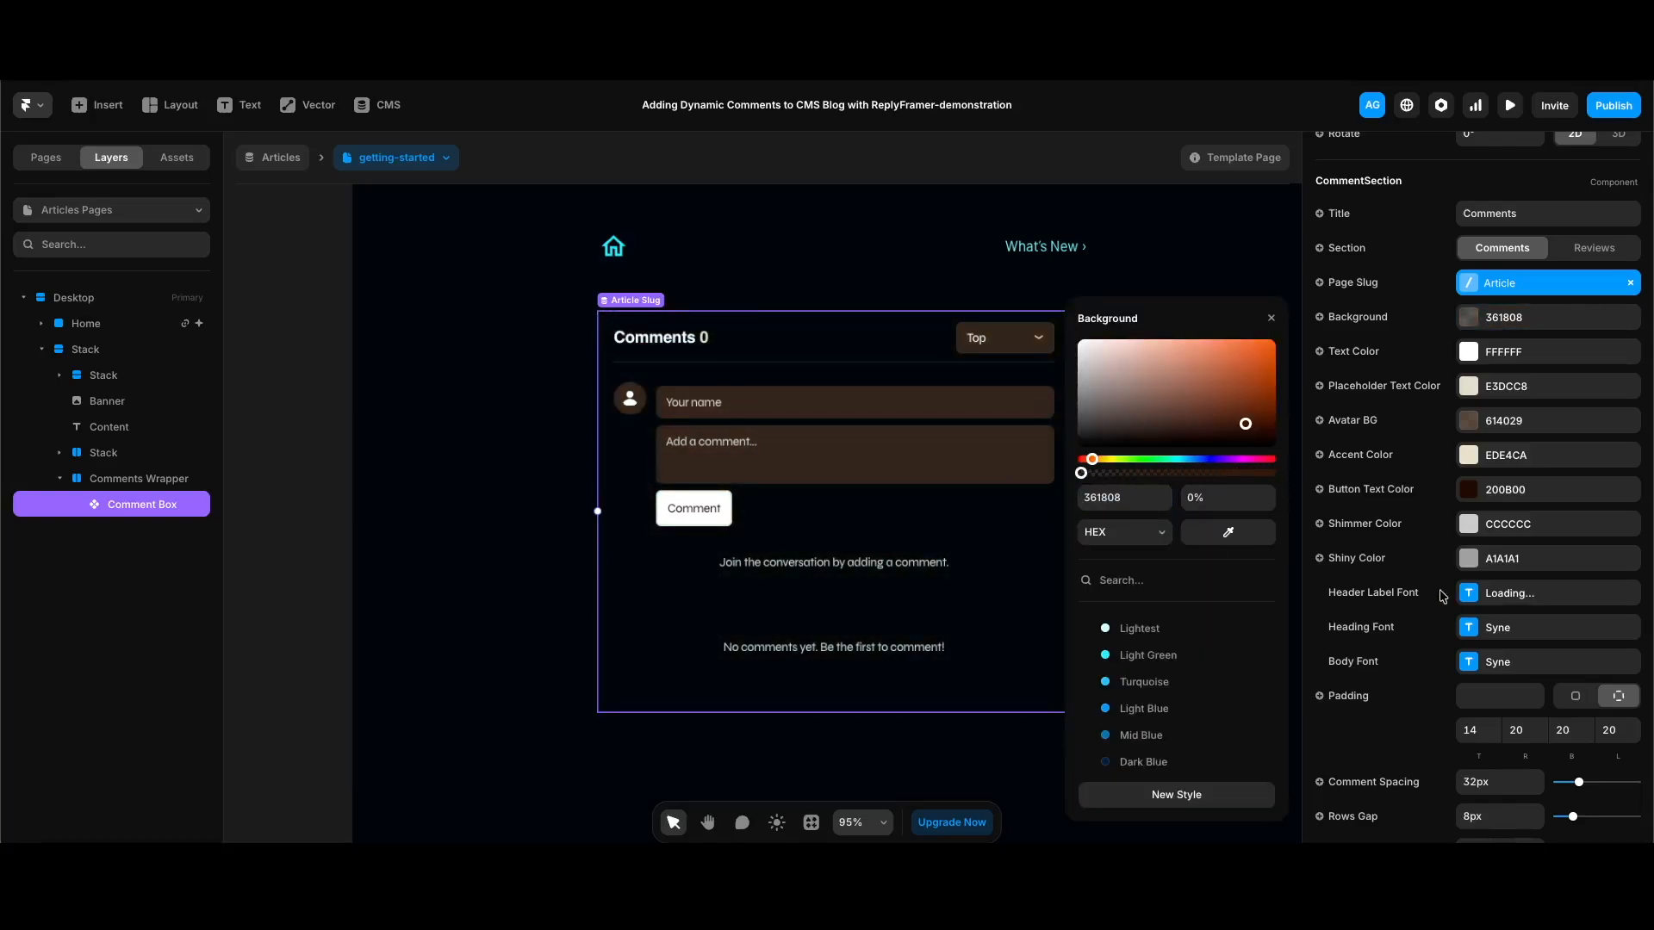
pyautogui.click(1522, 360)
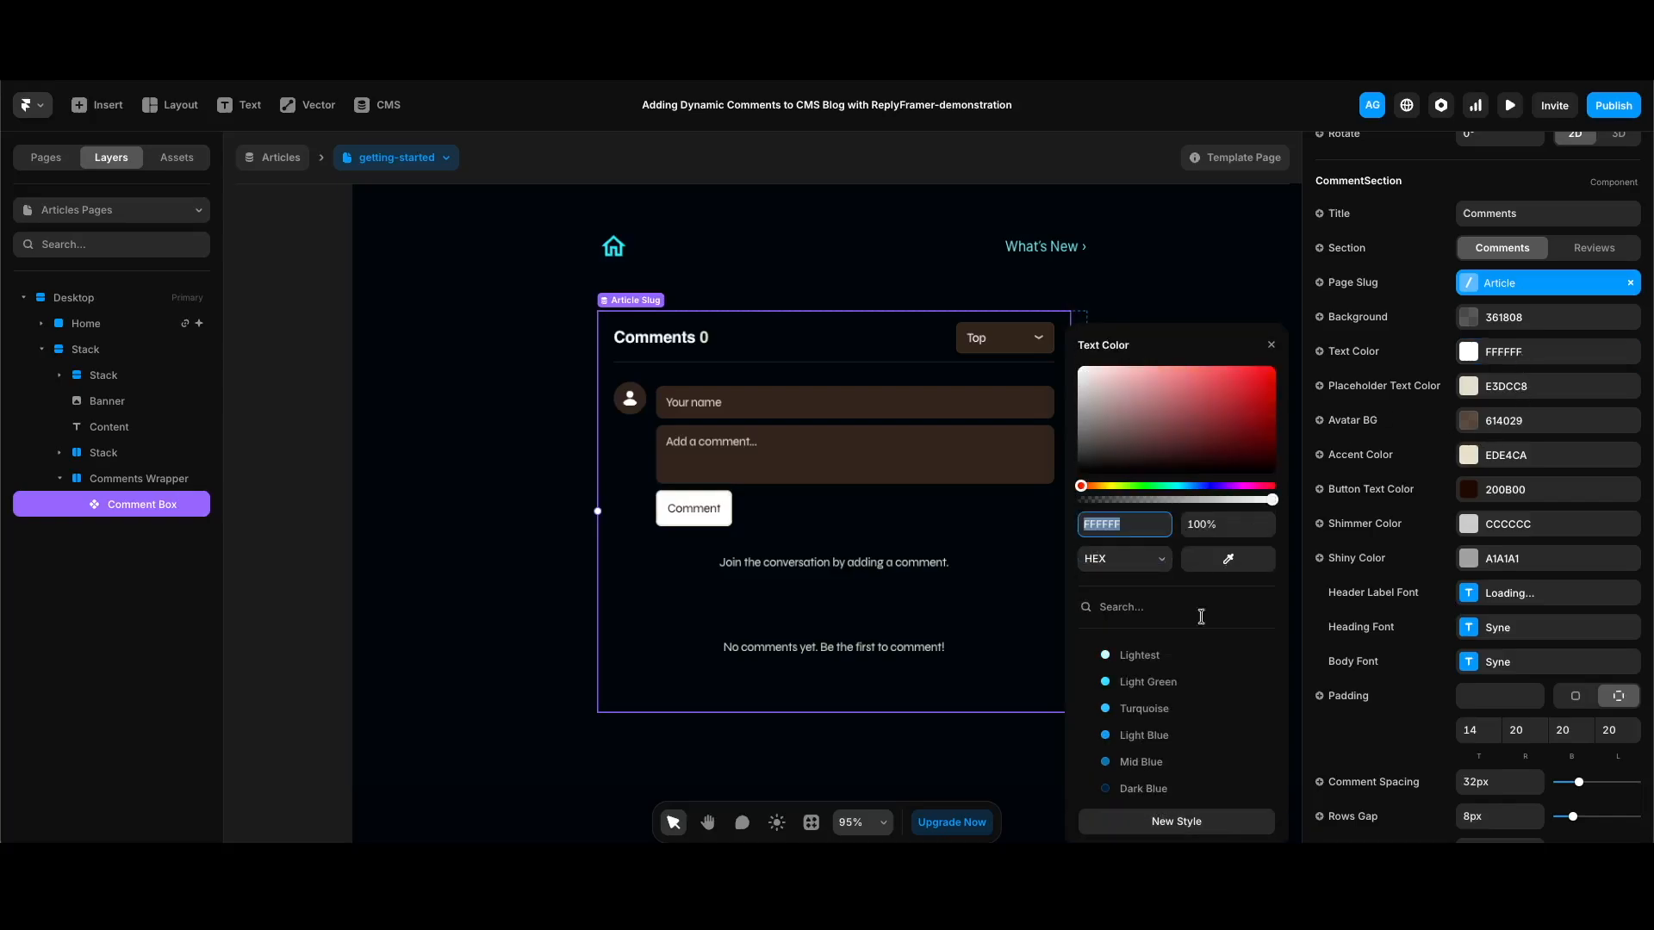
pyautogui.click(1139, 656)
# Set the Comment Box's placeholder text color to Lightest with 80% opacity
pyautogui.scroll(-1, 1516, 388)
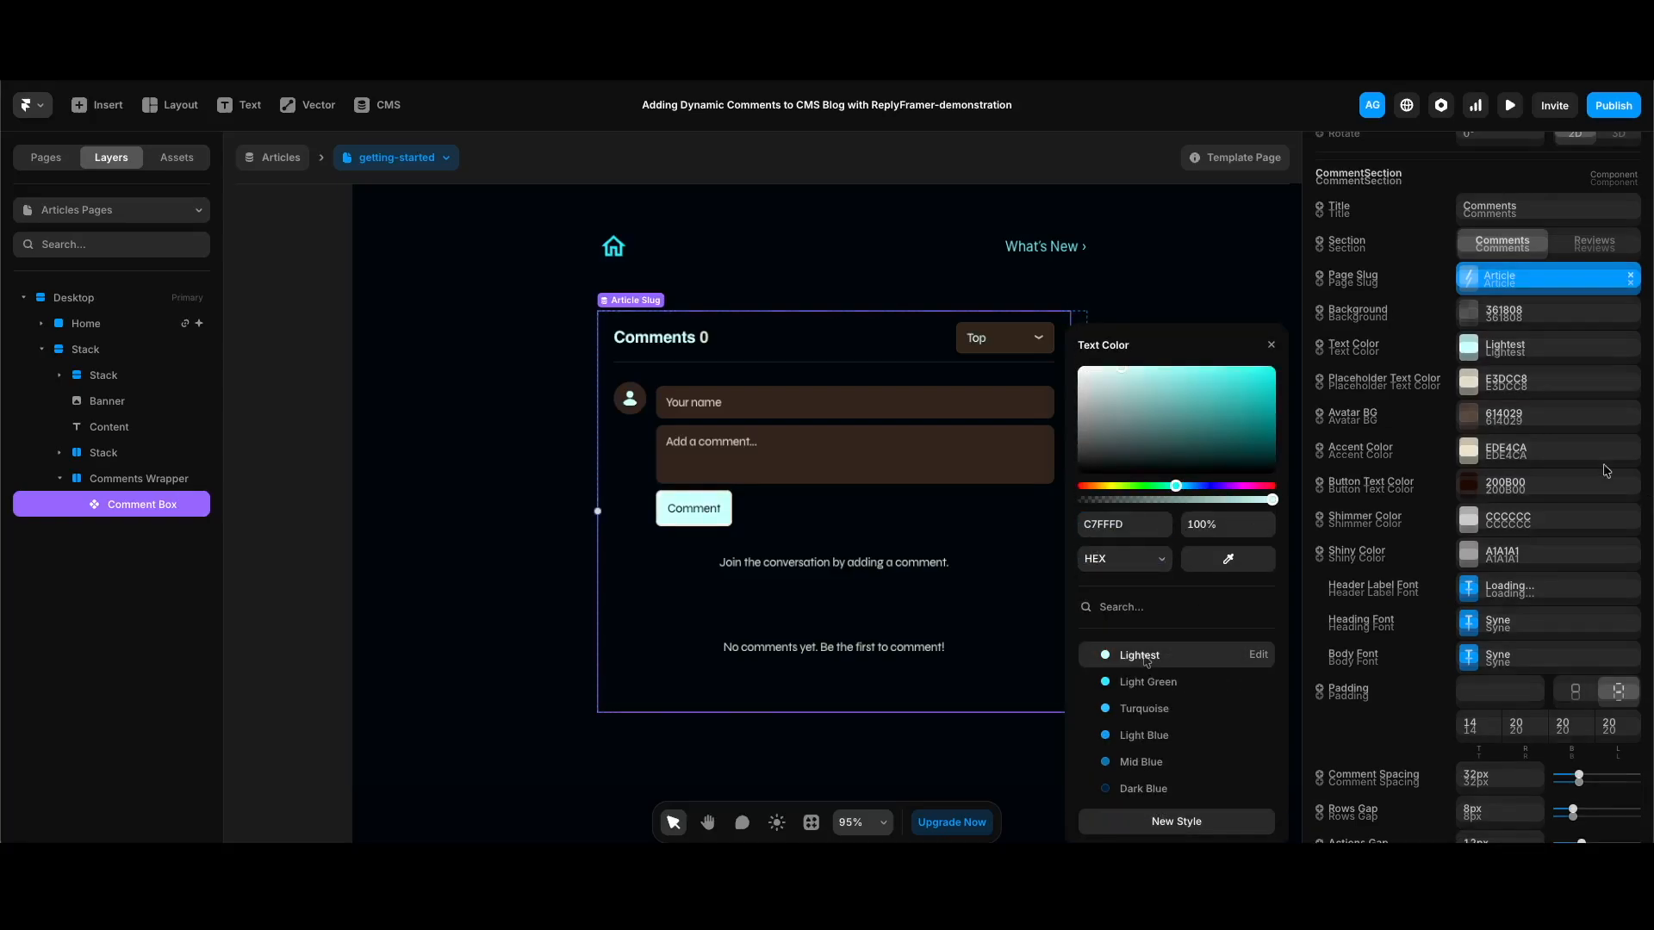
pyautogui.click(1526, 381)
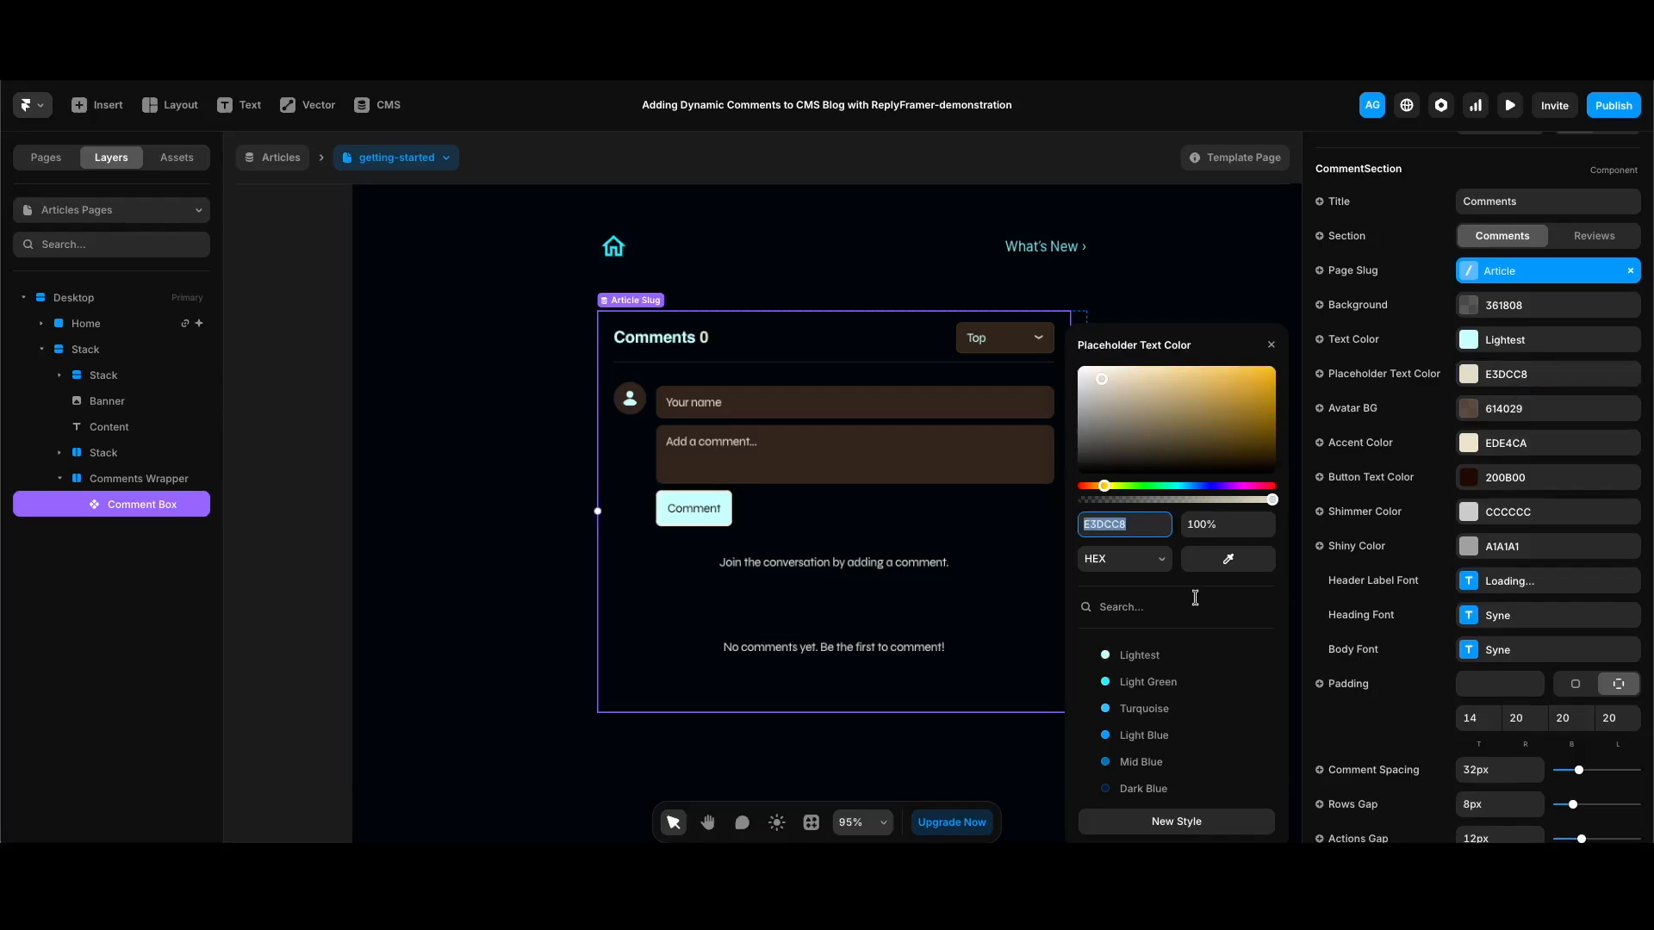
pyautogui.click(1141, 657)
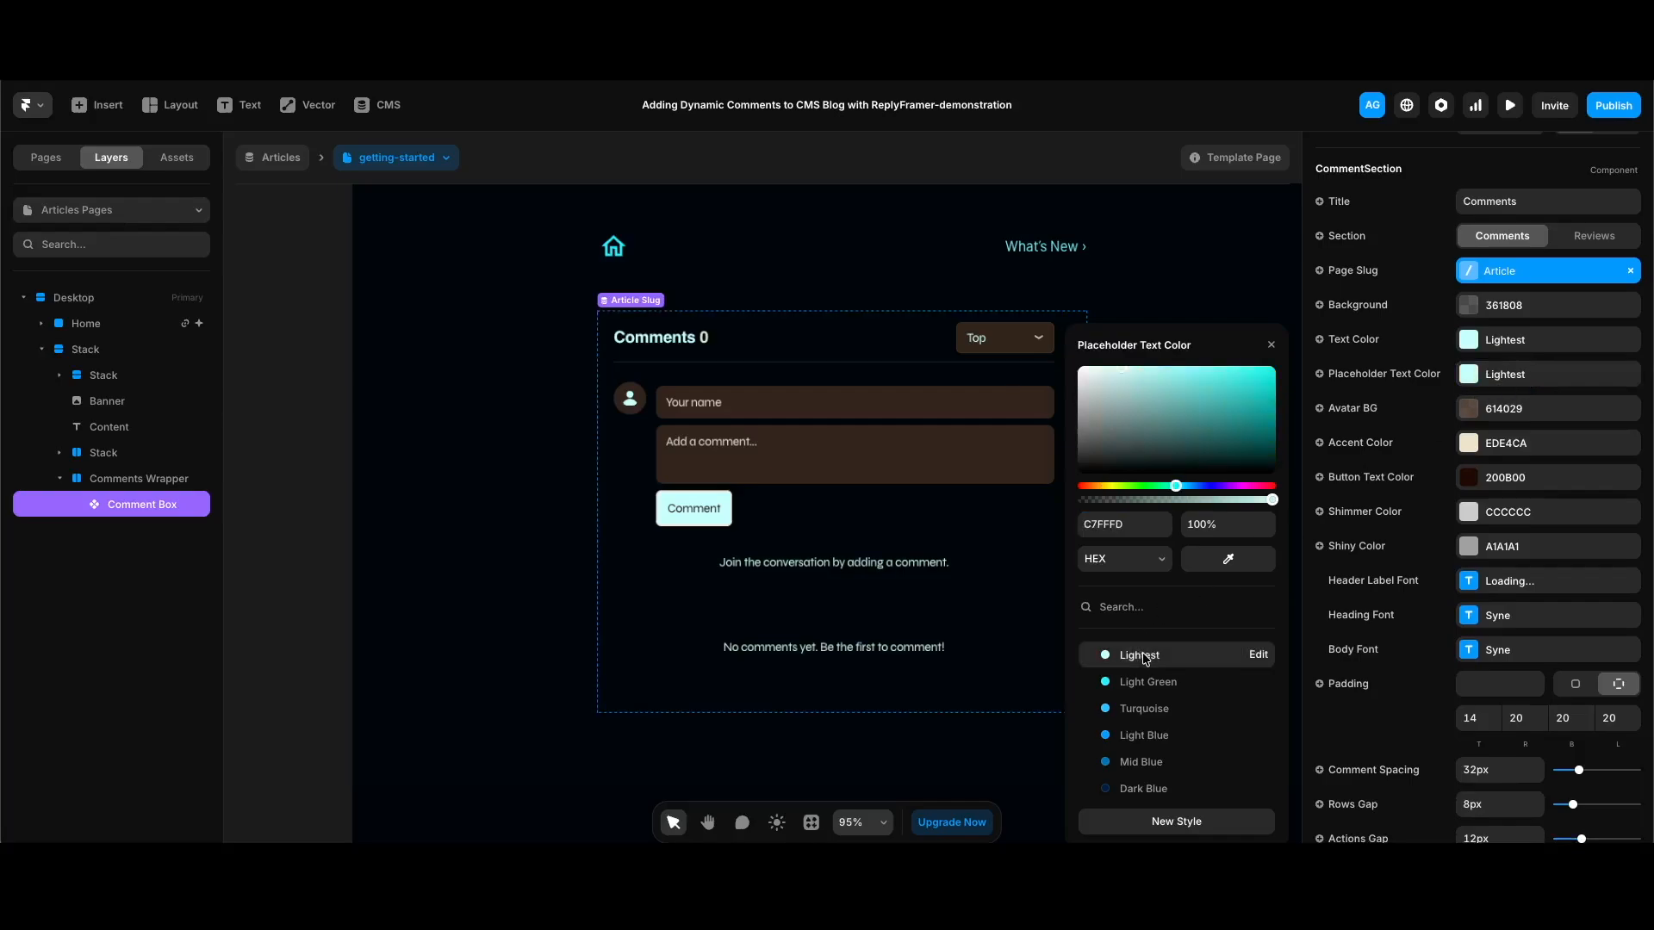
pyautogui.click(1223, 523)
pyautogui.write('80')
pyautogui.press('Return')
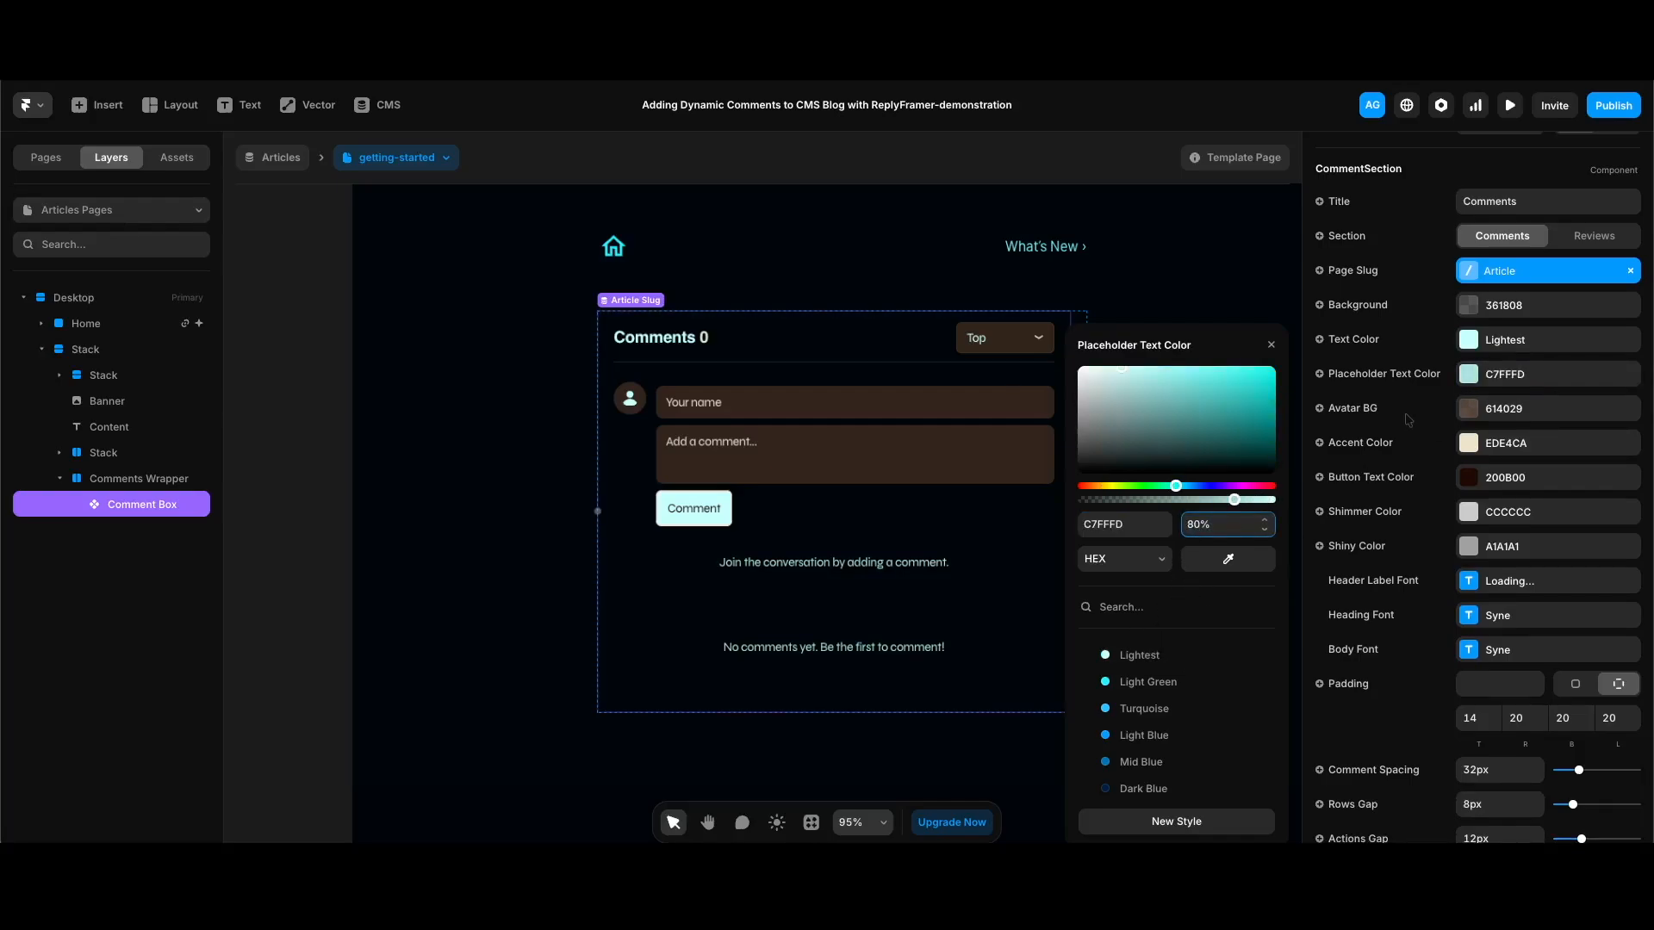
# Set the Comment Box's Avatar BG color to the Dark Blue style
pyautogui.click(1531, 412)
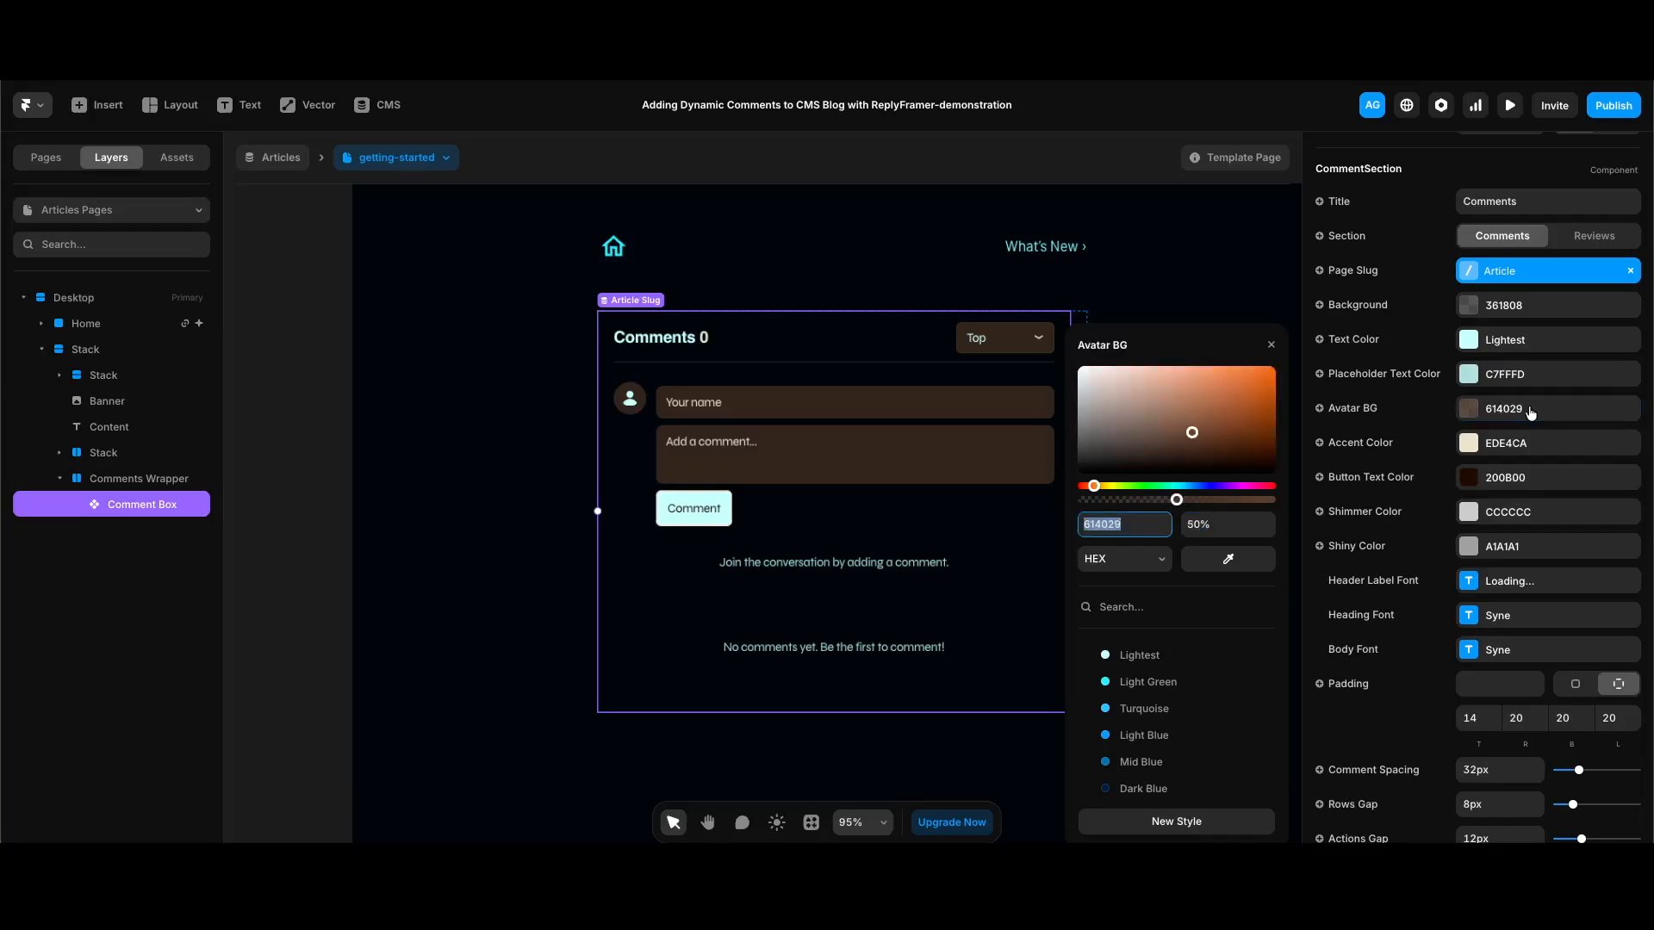
pyautogui.scroll(-1, 1217, 723)
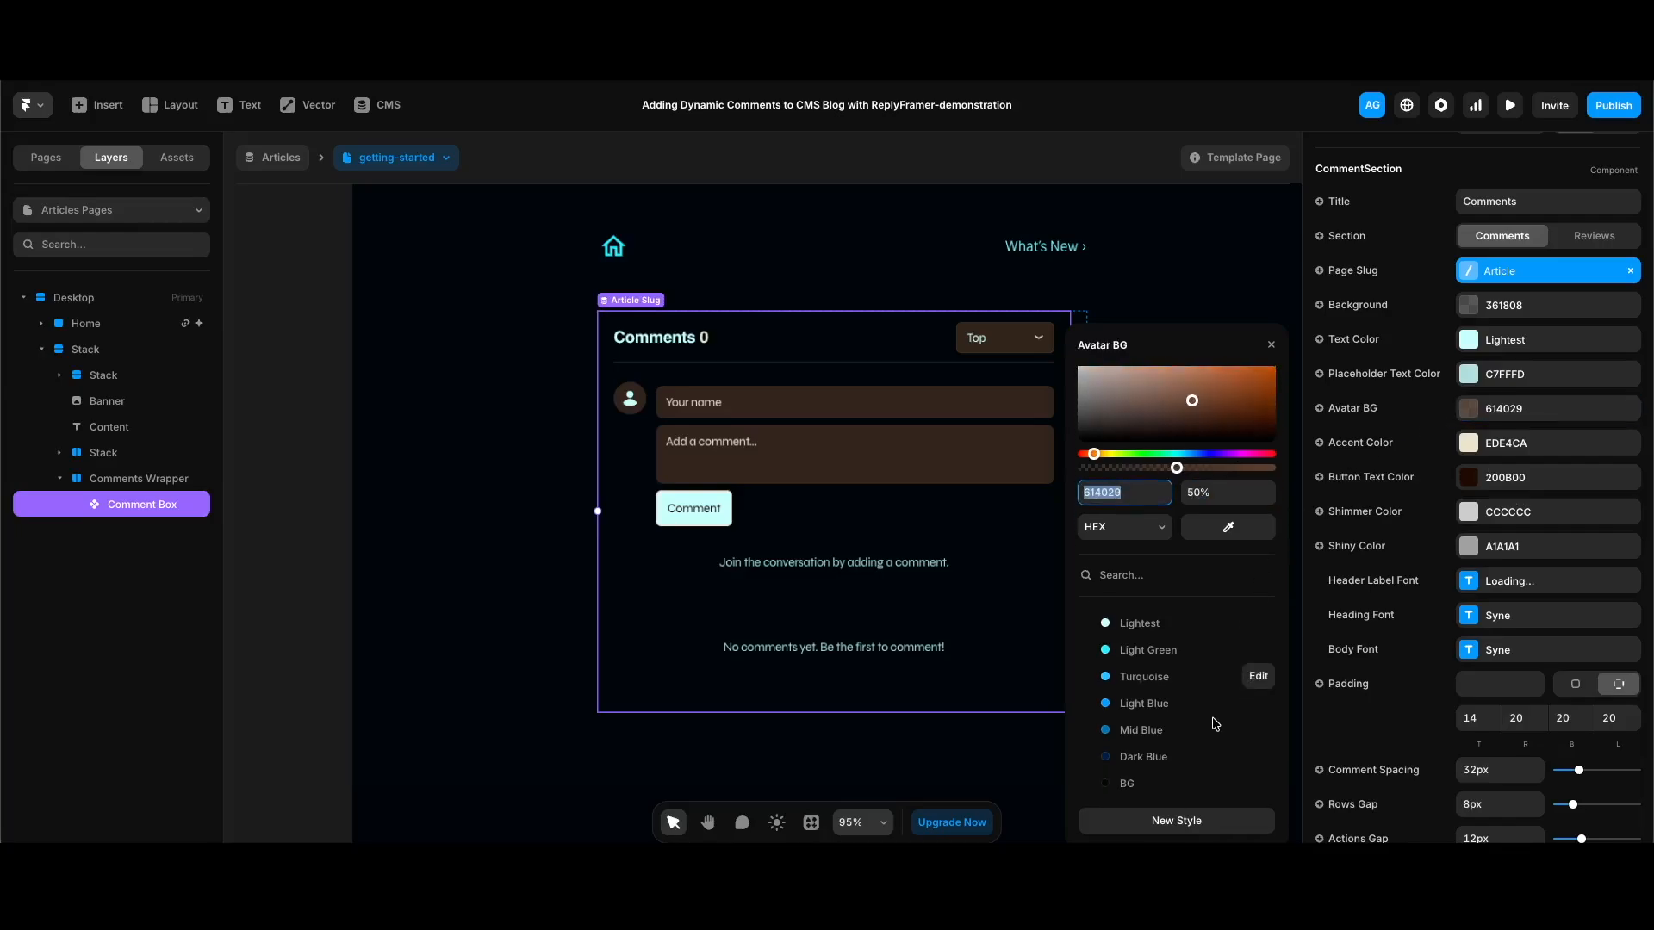
pyautogui.click(1145, 758)
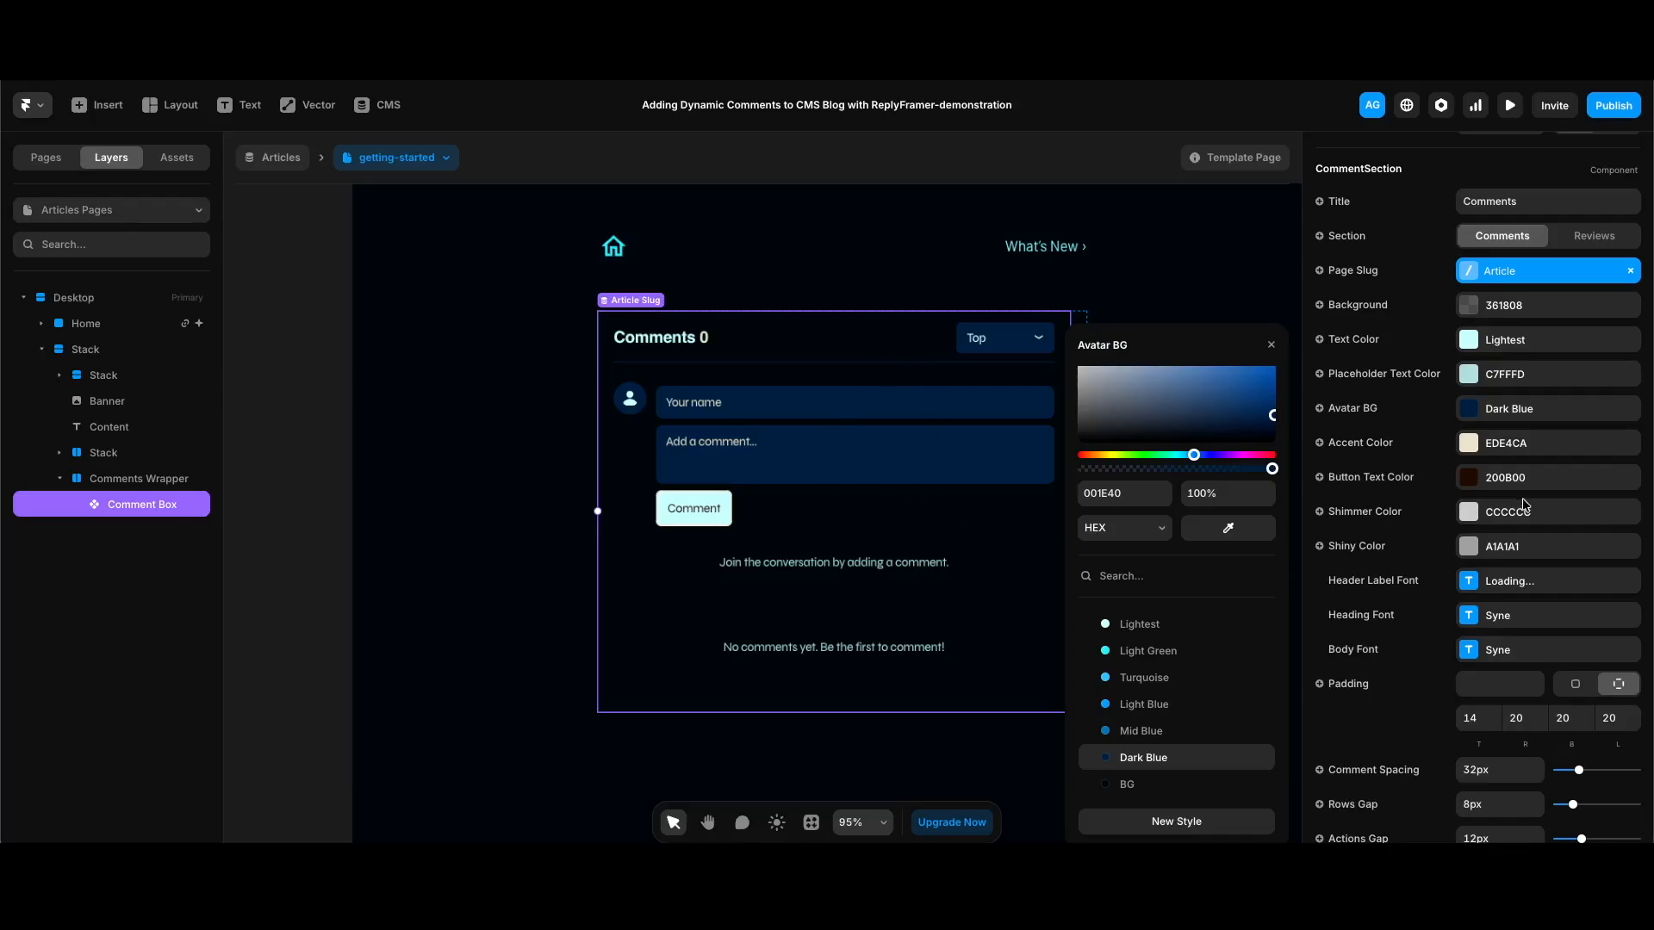
# Set the Comment Box's accent color to Light Green and its button text color to the BG style
pyautogui.click(1520, 444)
pyautogui.click(1148, 682)
pyautogui.click(1501, 479)
pyautogui.scroll(-1, 1146, 732)
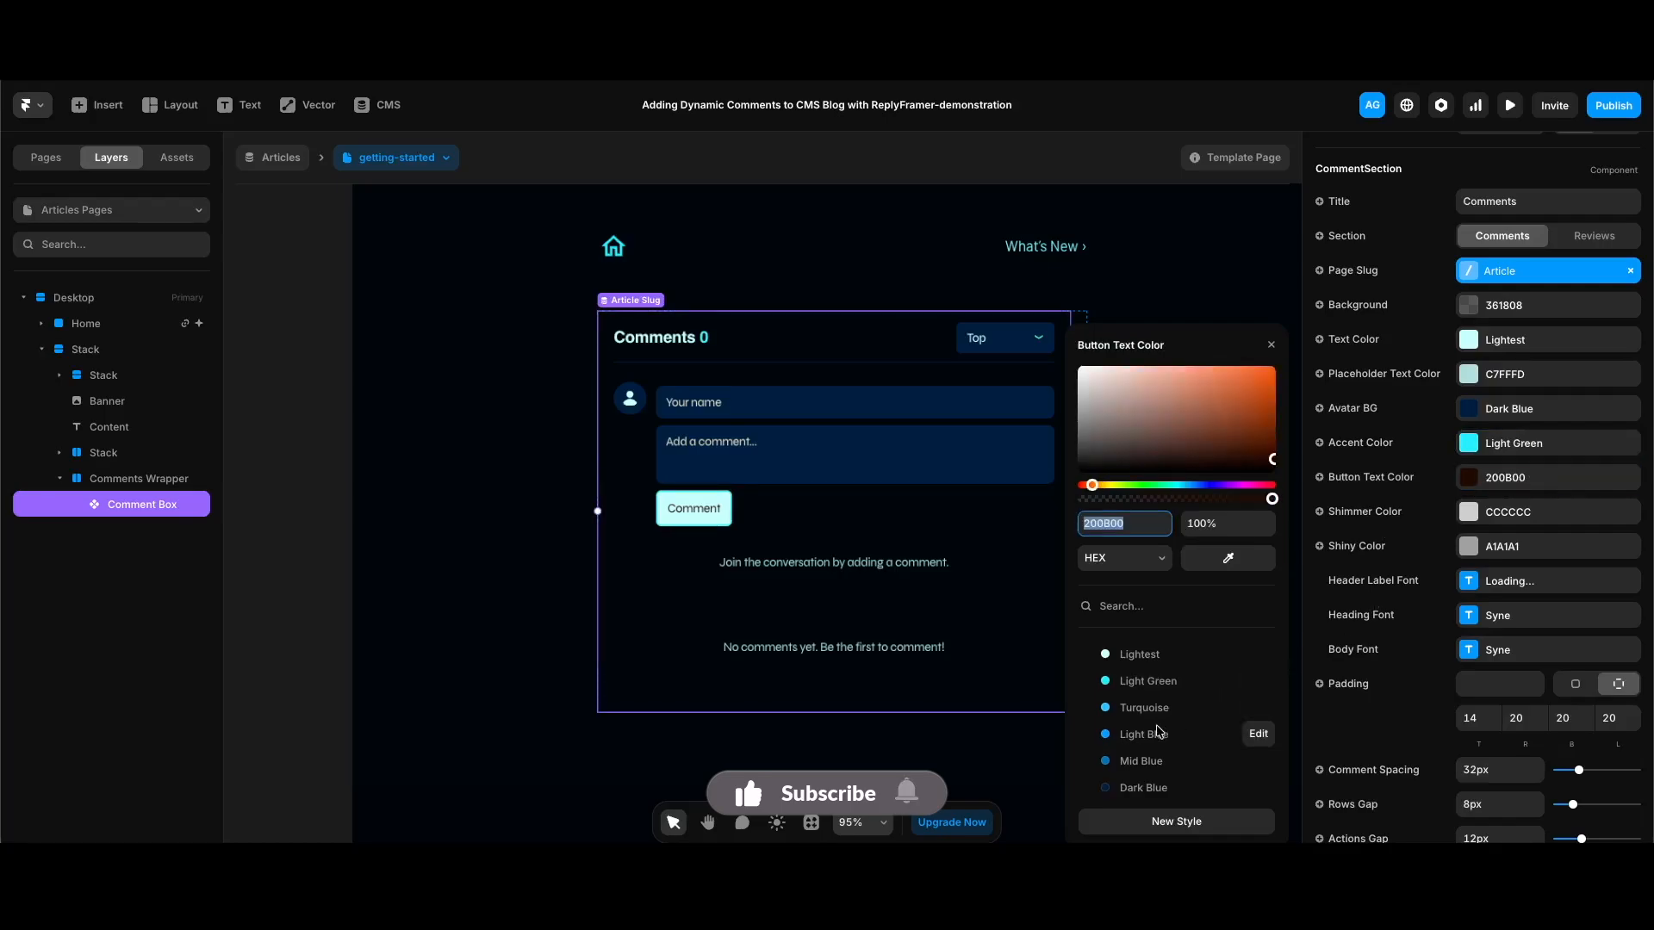
pyautogui.click(1135, 784)
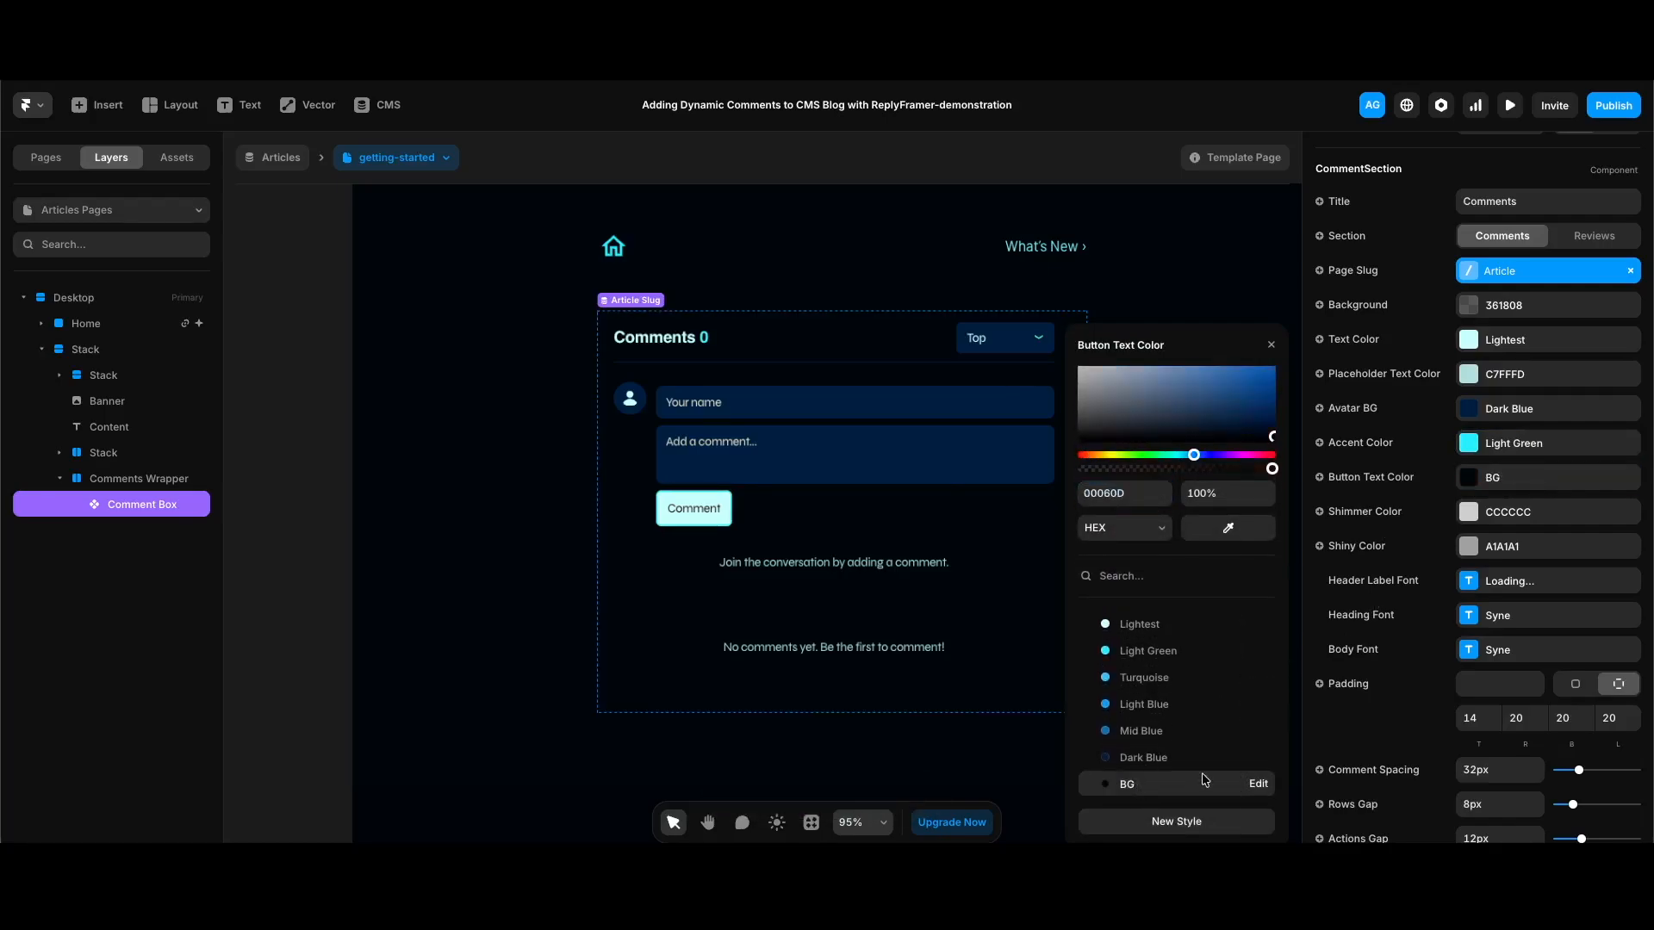
# Set both the shimmer color and the shiny color of the Comment Box to Light Green
pyautogui.click(1535, 515)
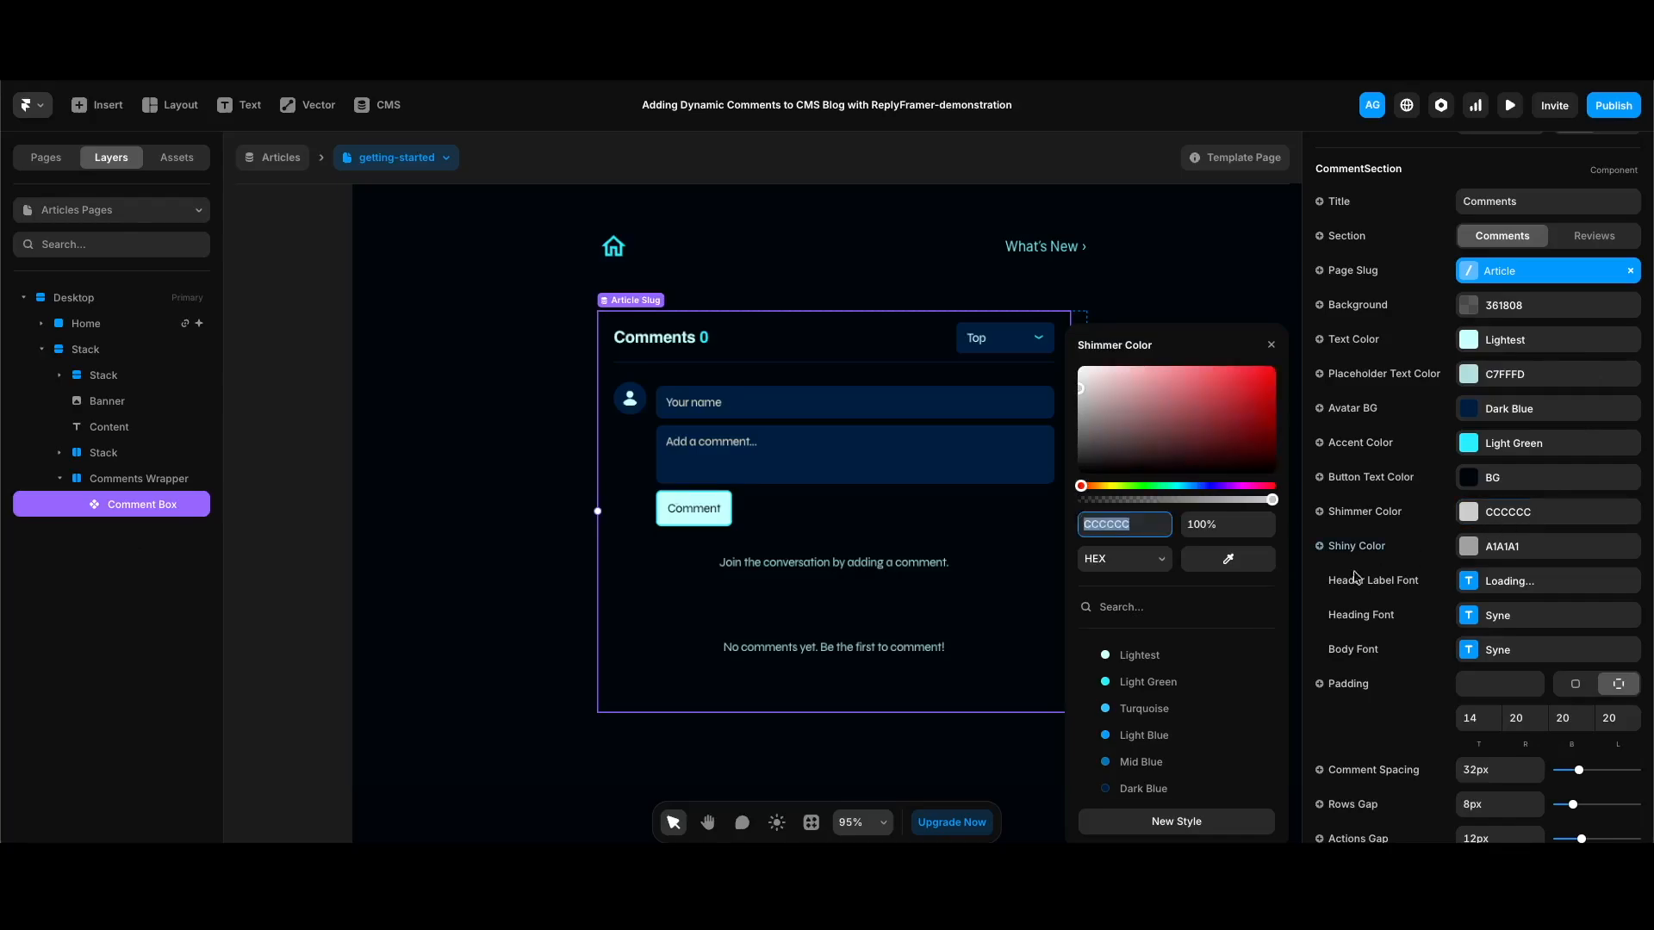
pyautogui.click(1172, 684)
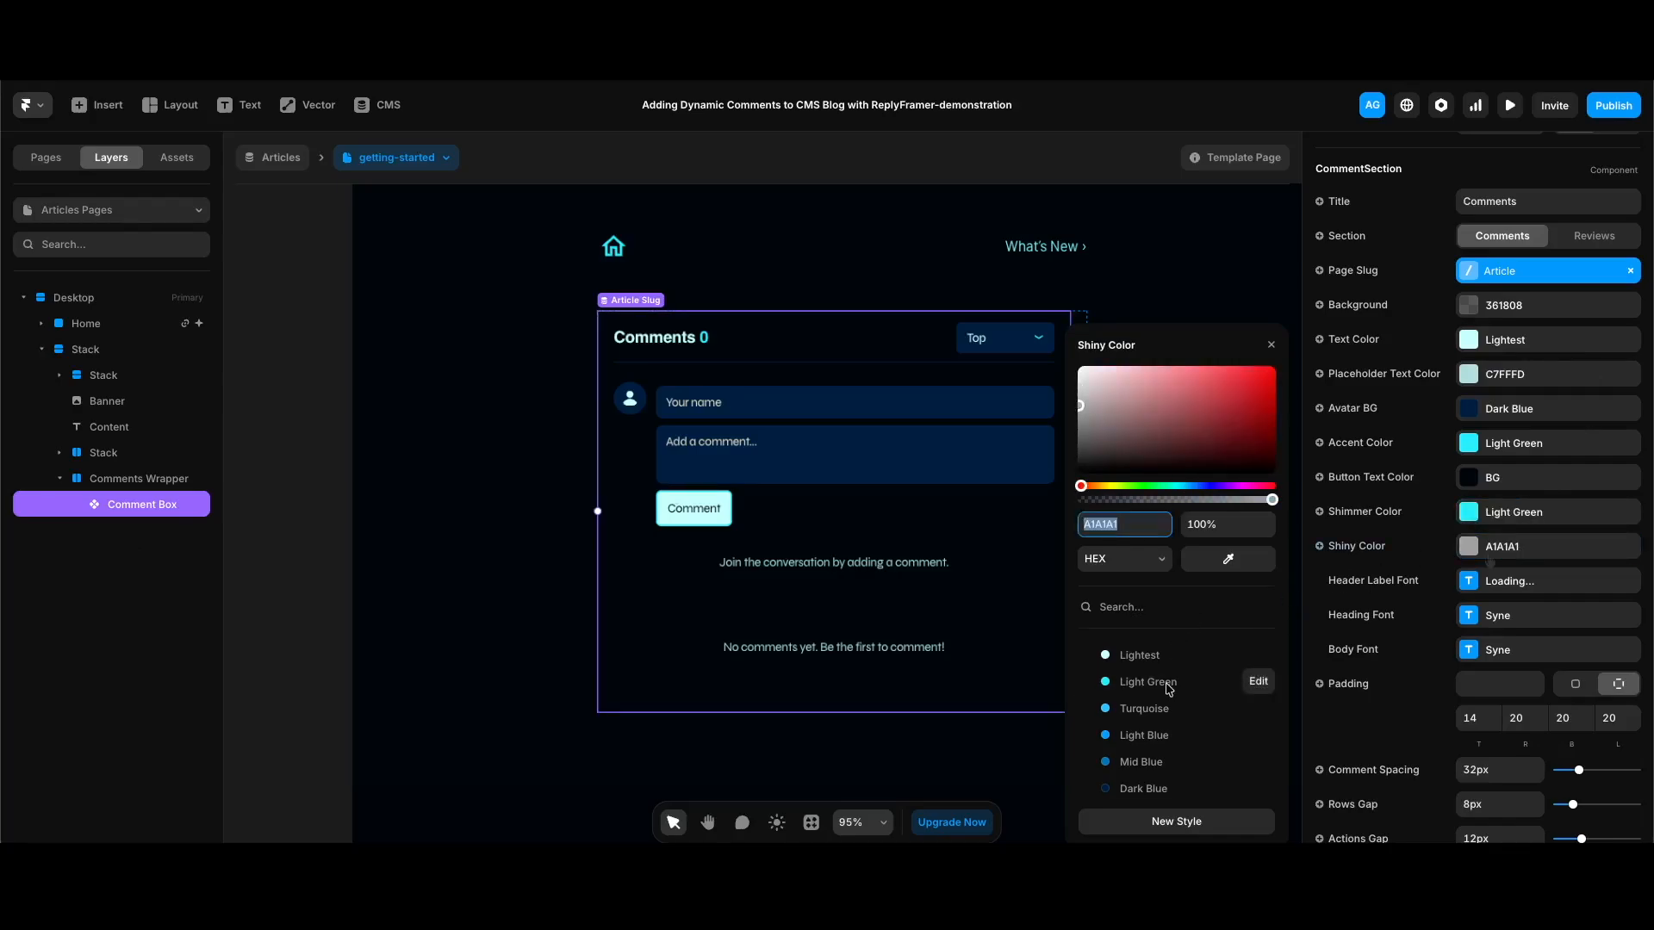
pyautogui.click(1150, 681)
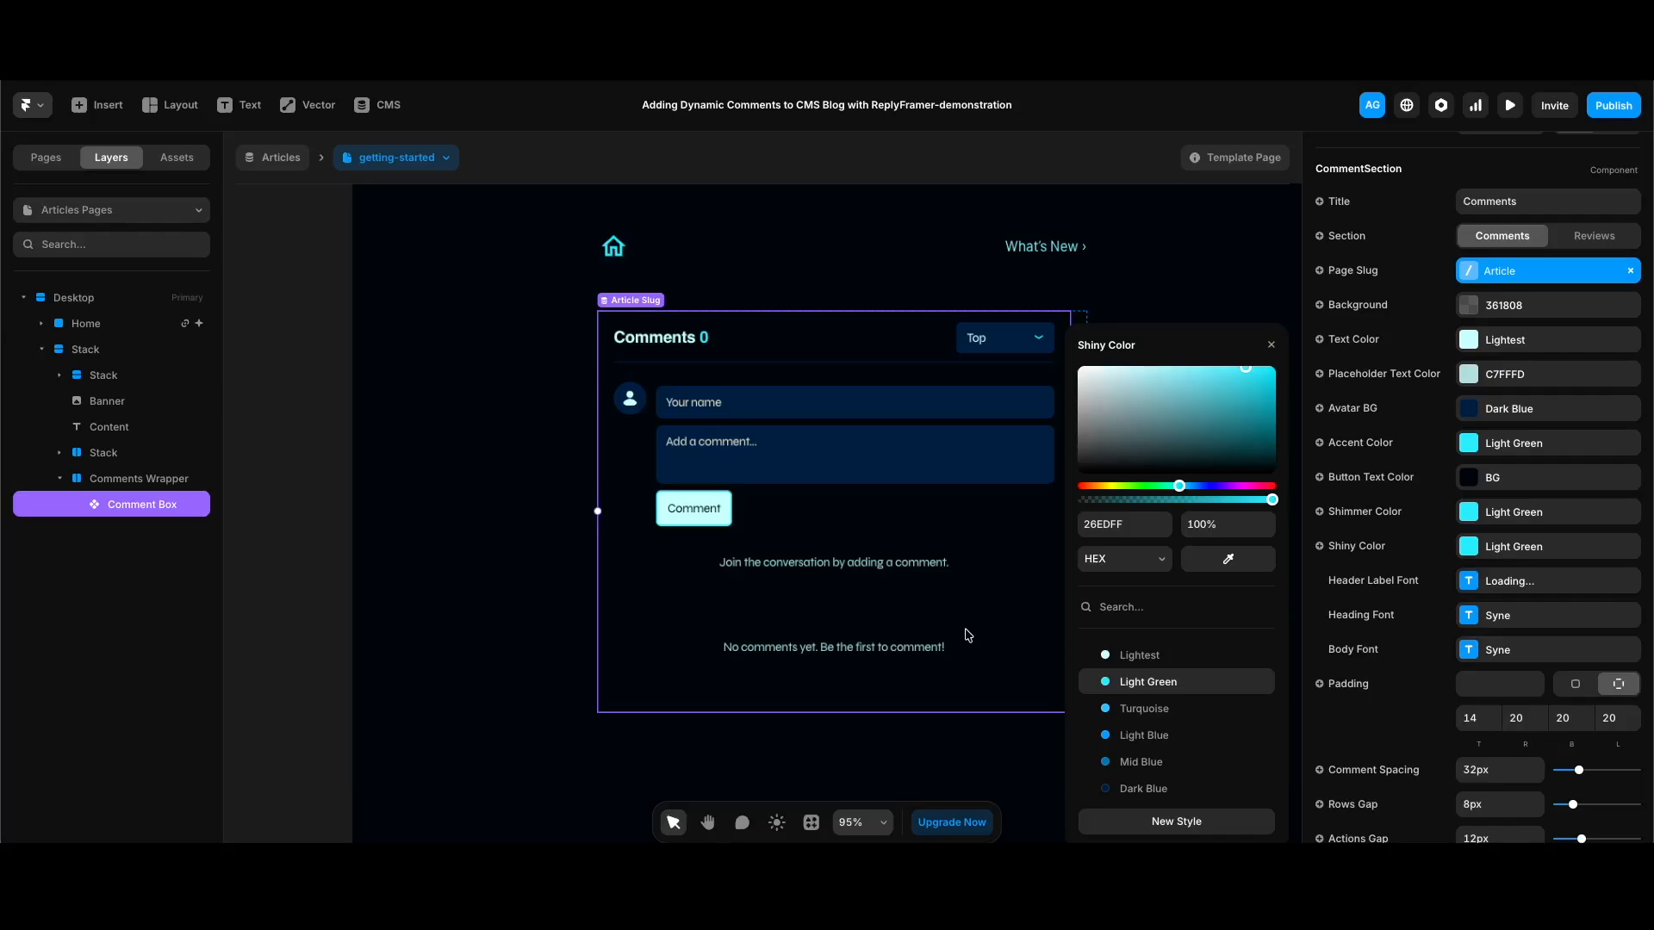
# Change the Comment Box's Header Label Font to Barlow
pyautogui.click(1521, 589)
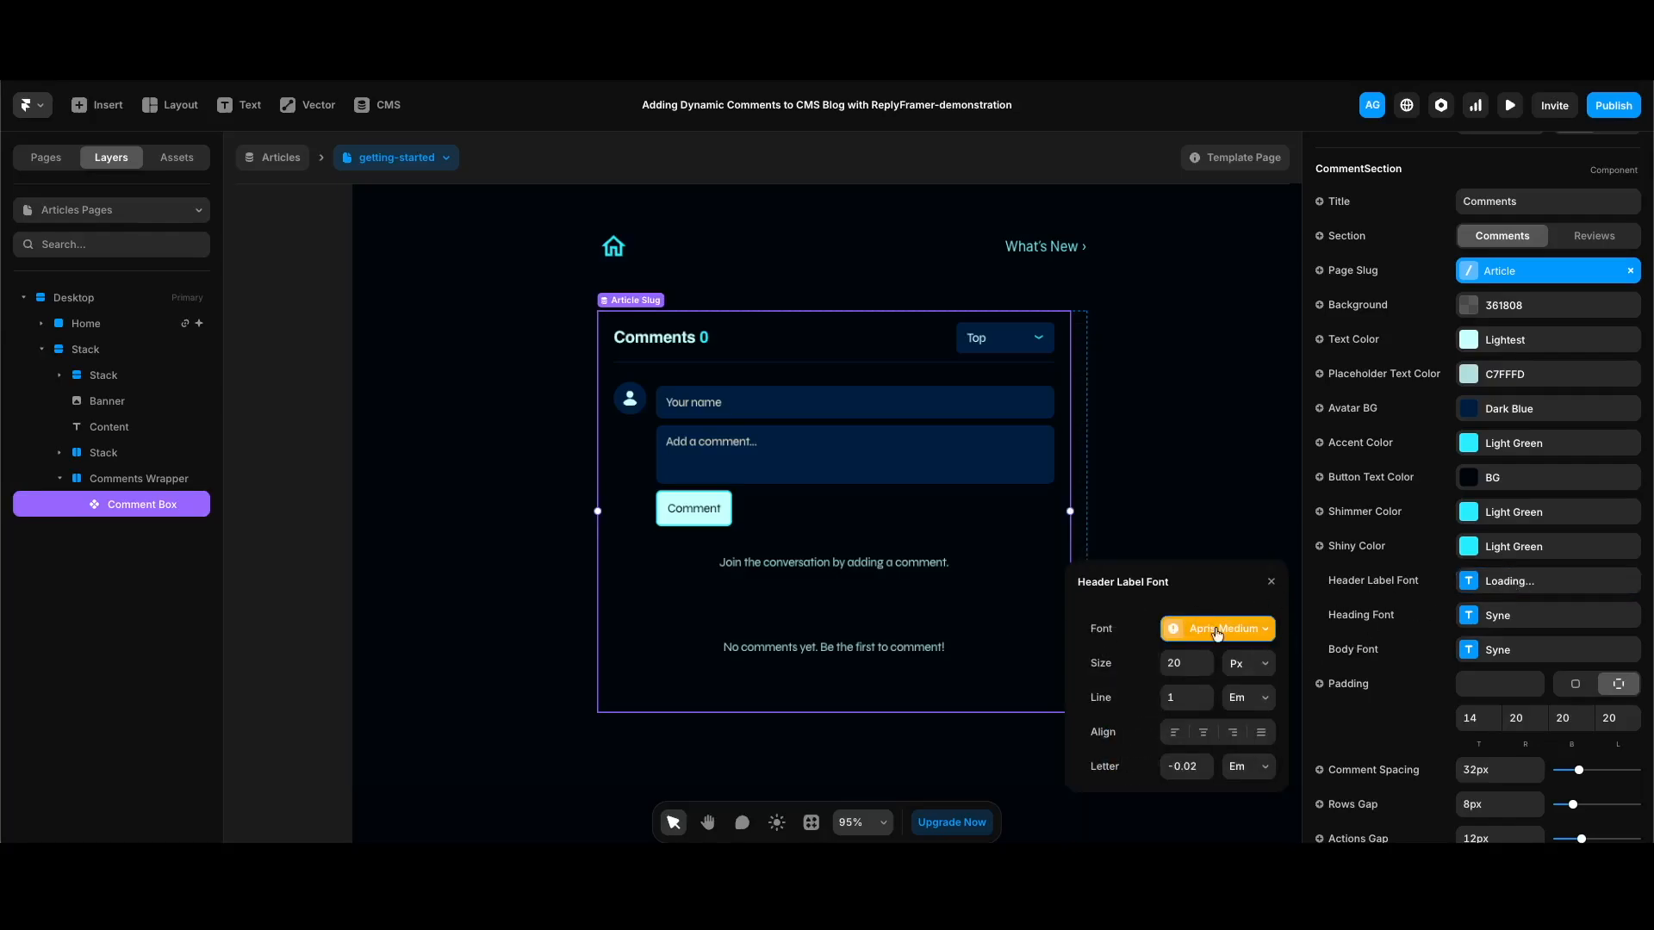
pyautogui.click(1217, 630)
pyautogui.write('barlow')
pyautogui.click(1145, 599)
# Change the Comment Box's Heading Font and Body Font to Barlow
pyautogui.click(1519, 613)
pyautogui.click(1193, 616)
pyautogui.write('barlow')
pyautogui.click(1161, 598)
pyautogui.click(1520, 649)
pyautogui.click(1193, 617)
pyautogui.write('barlow')
pyautogui.click(1193, 598)
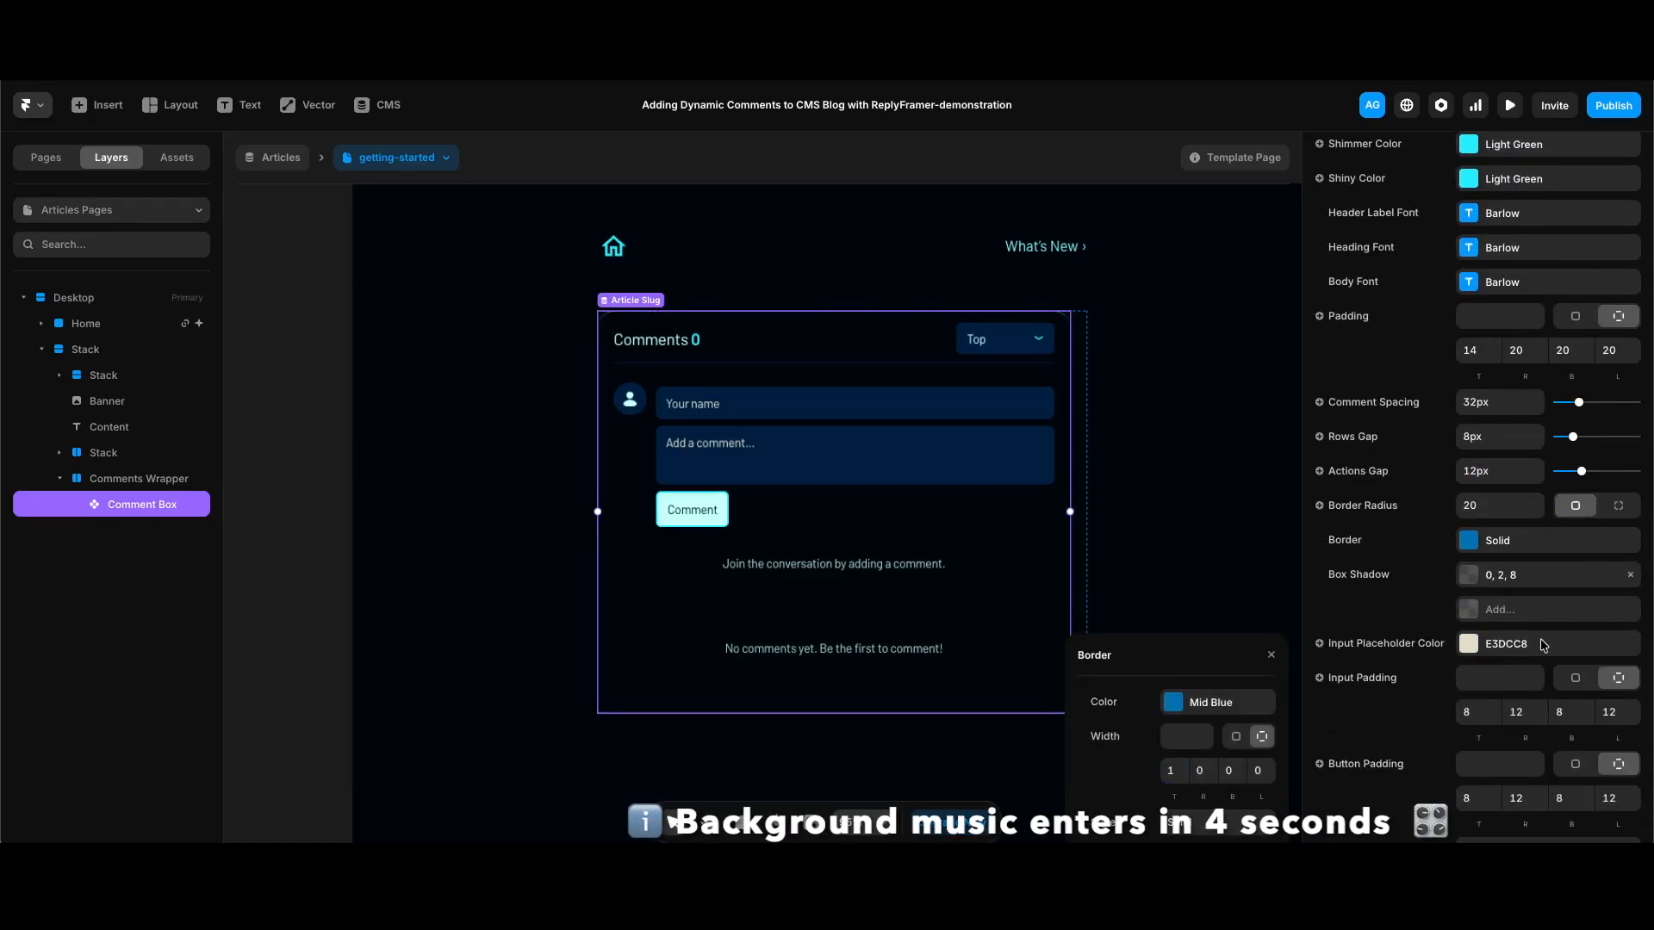
# Set the Comment Box's Input Placeholder Color to the Lightest style at 80% opacity
pyautogui.click(1530, 647)
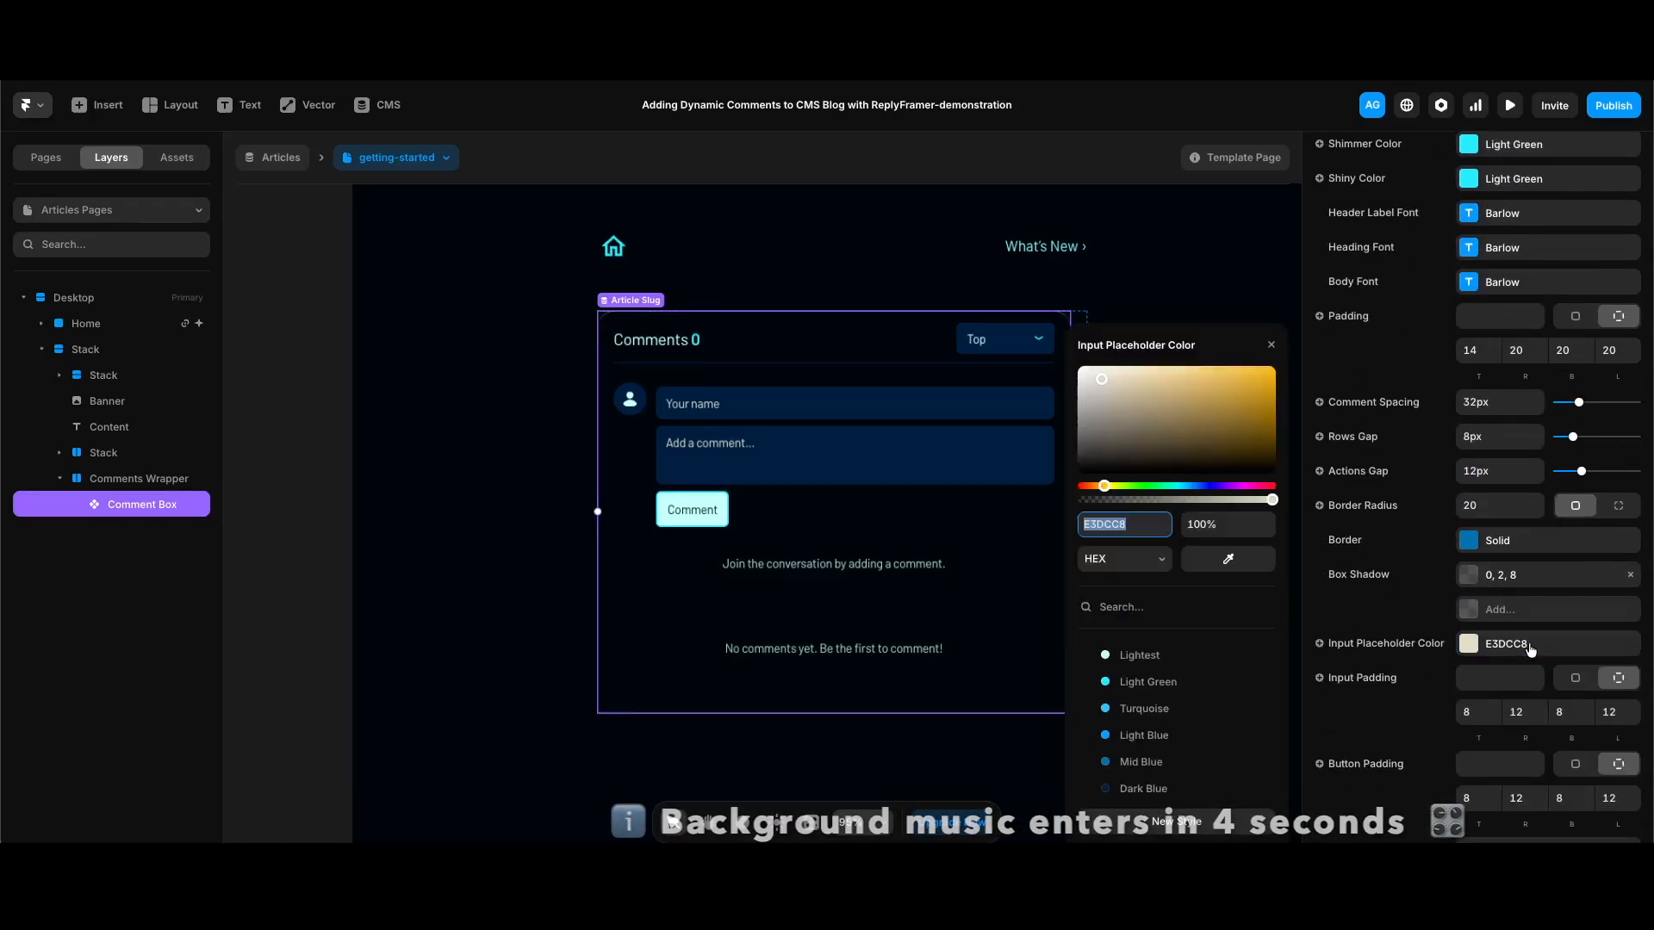
pyautogui.click(1146, 655)
pyautogui.click(1229, 529)
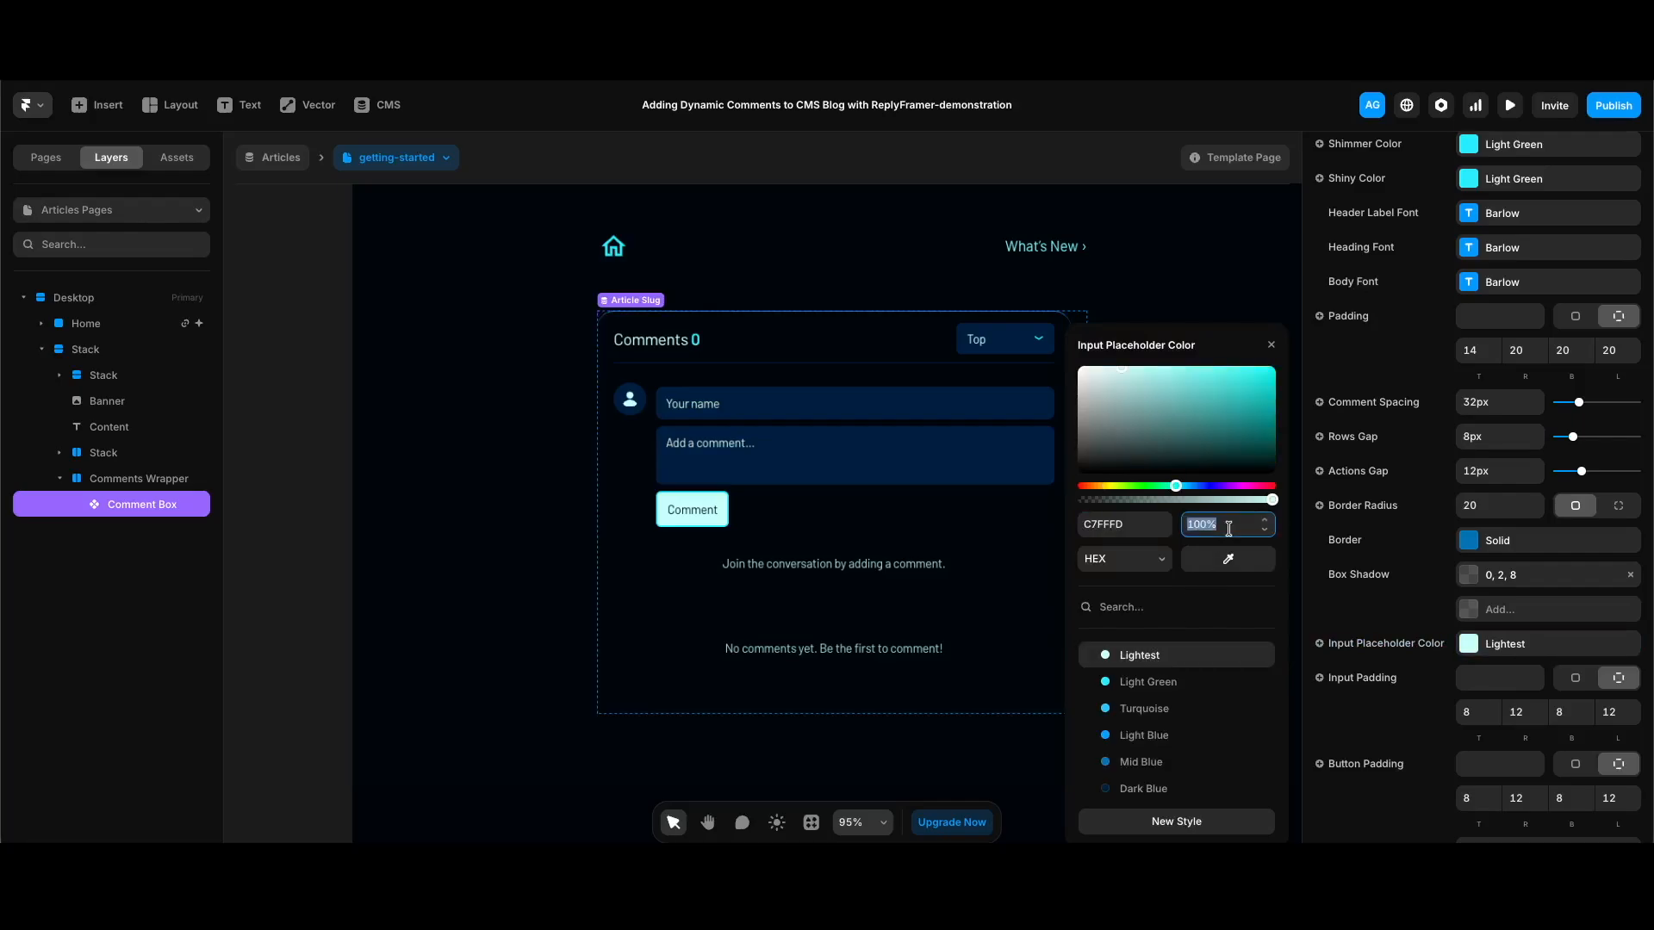
pyautogui.write('80')
pyautogui.press('Return')
pyautogui.click(1373, 347)
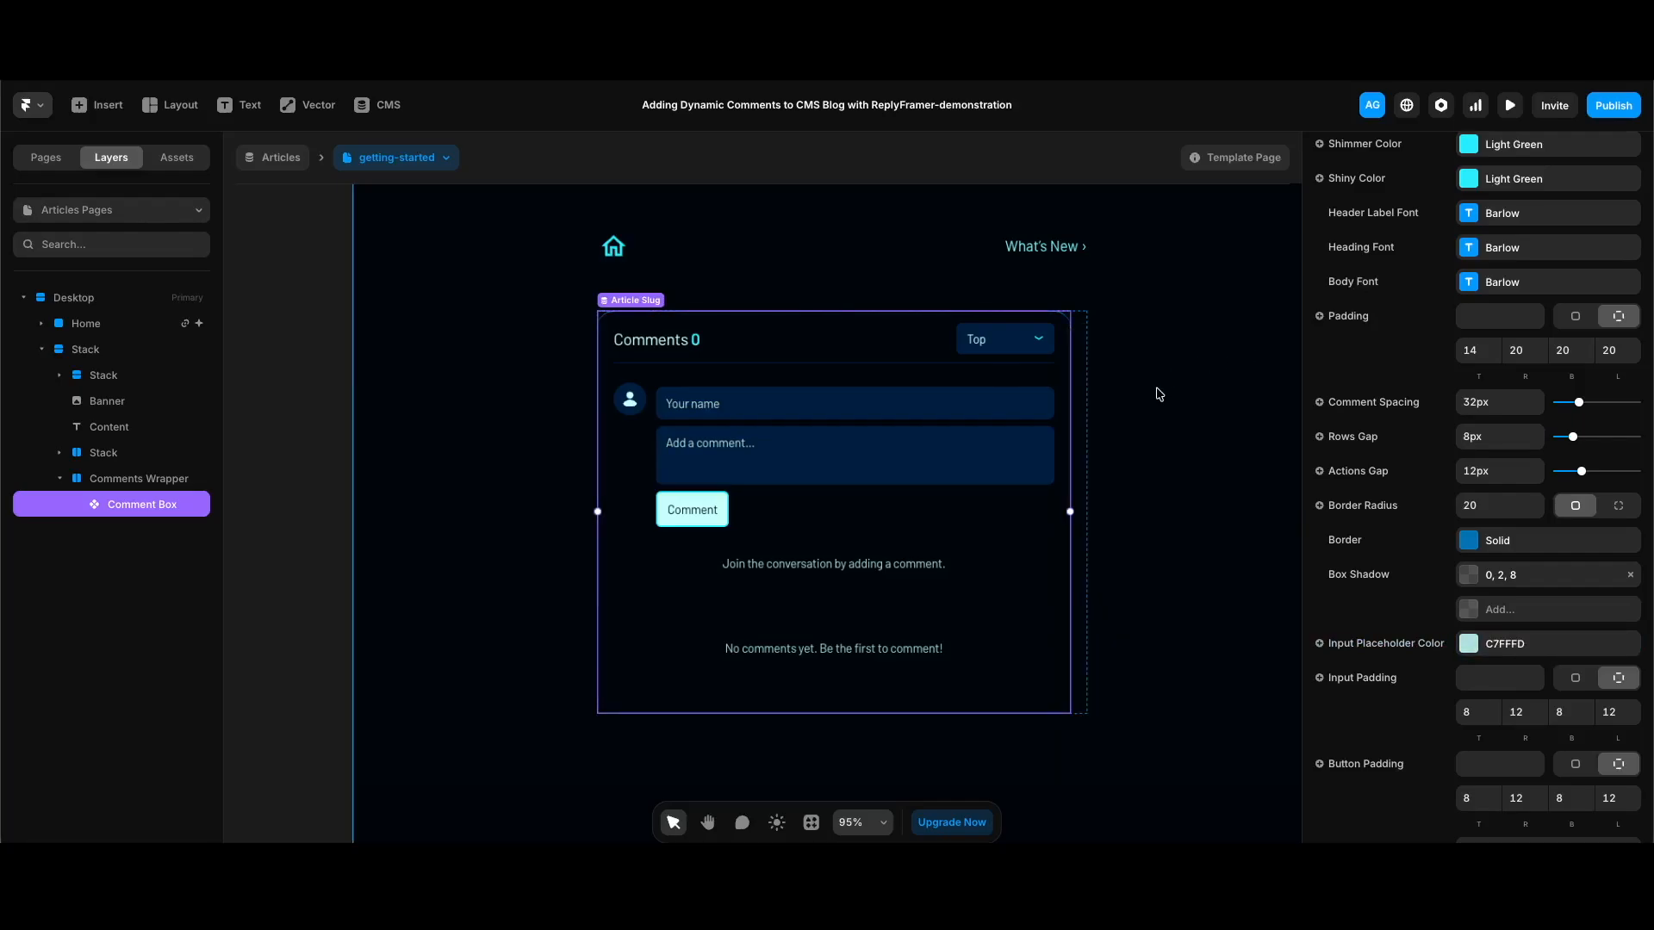
# Try switching the Comment Box's section type to Reviews, and clear the component selection
pyautogui.scroll(-2, 1149, 398)
pyautogui.click(1166, 561)
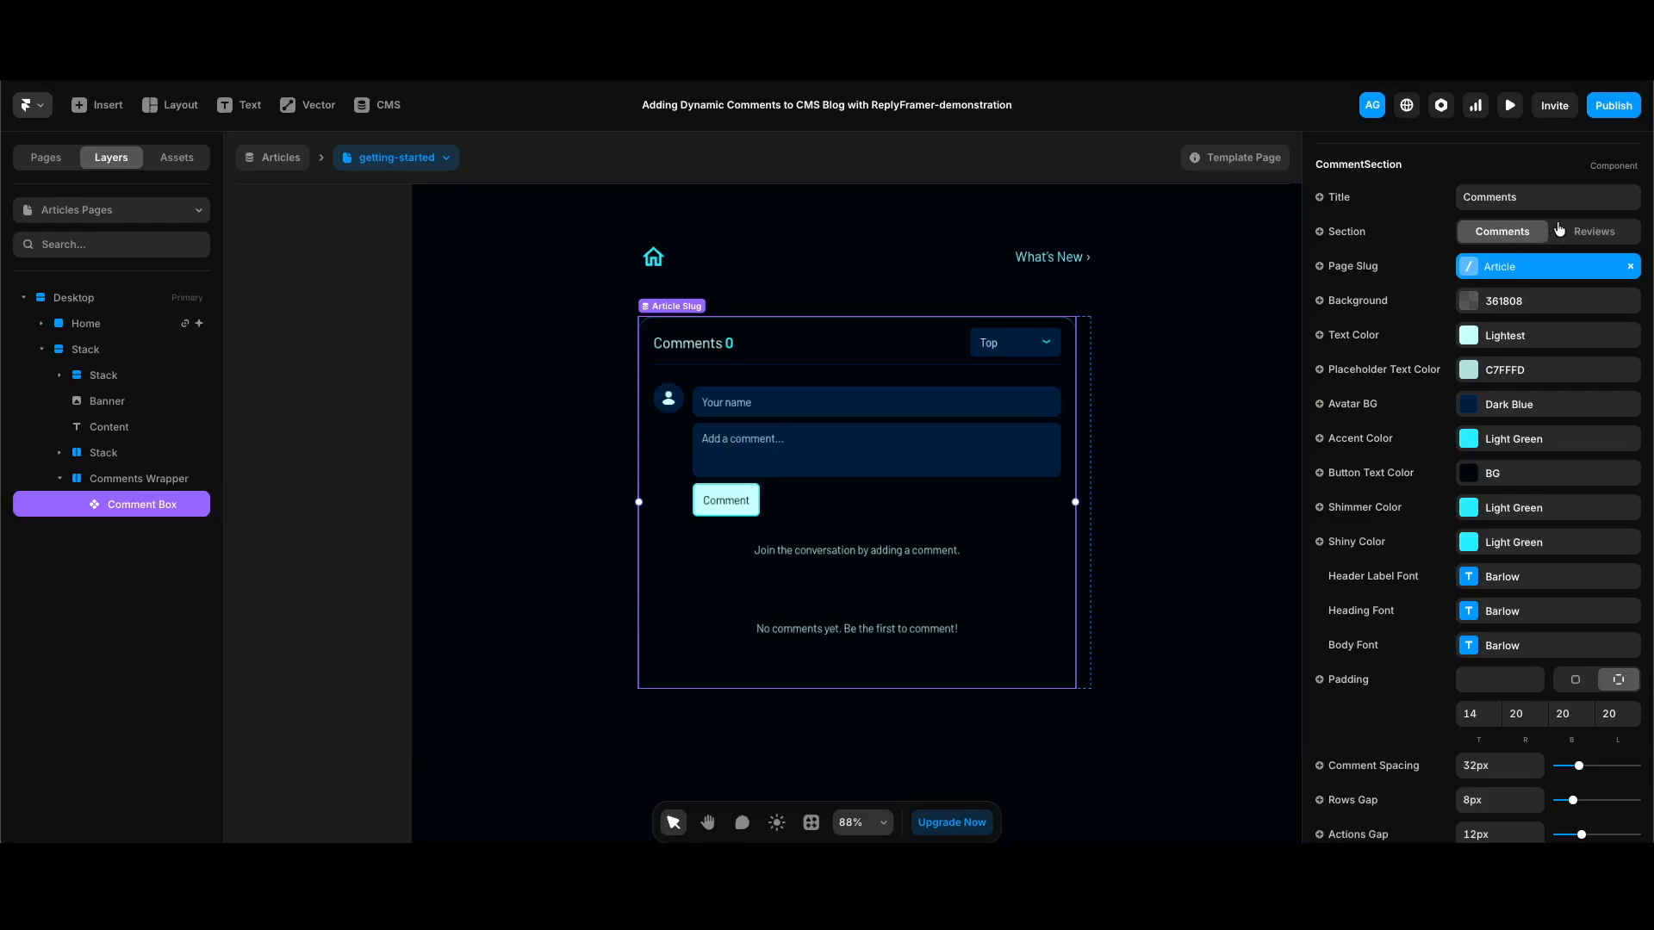
pyautogui.click(1599, 234)
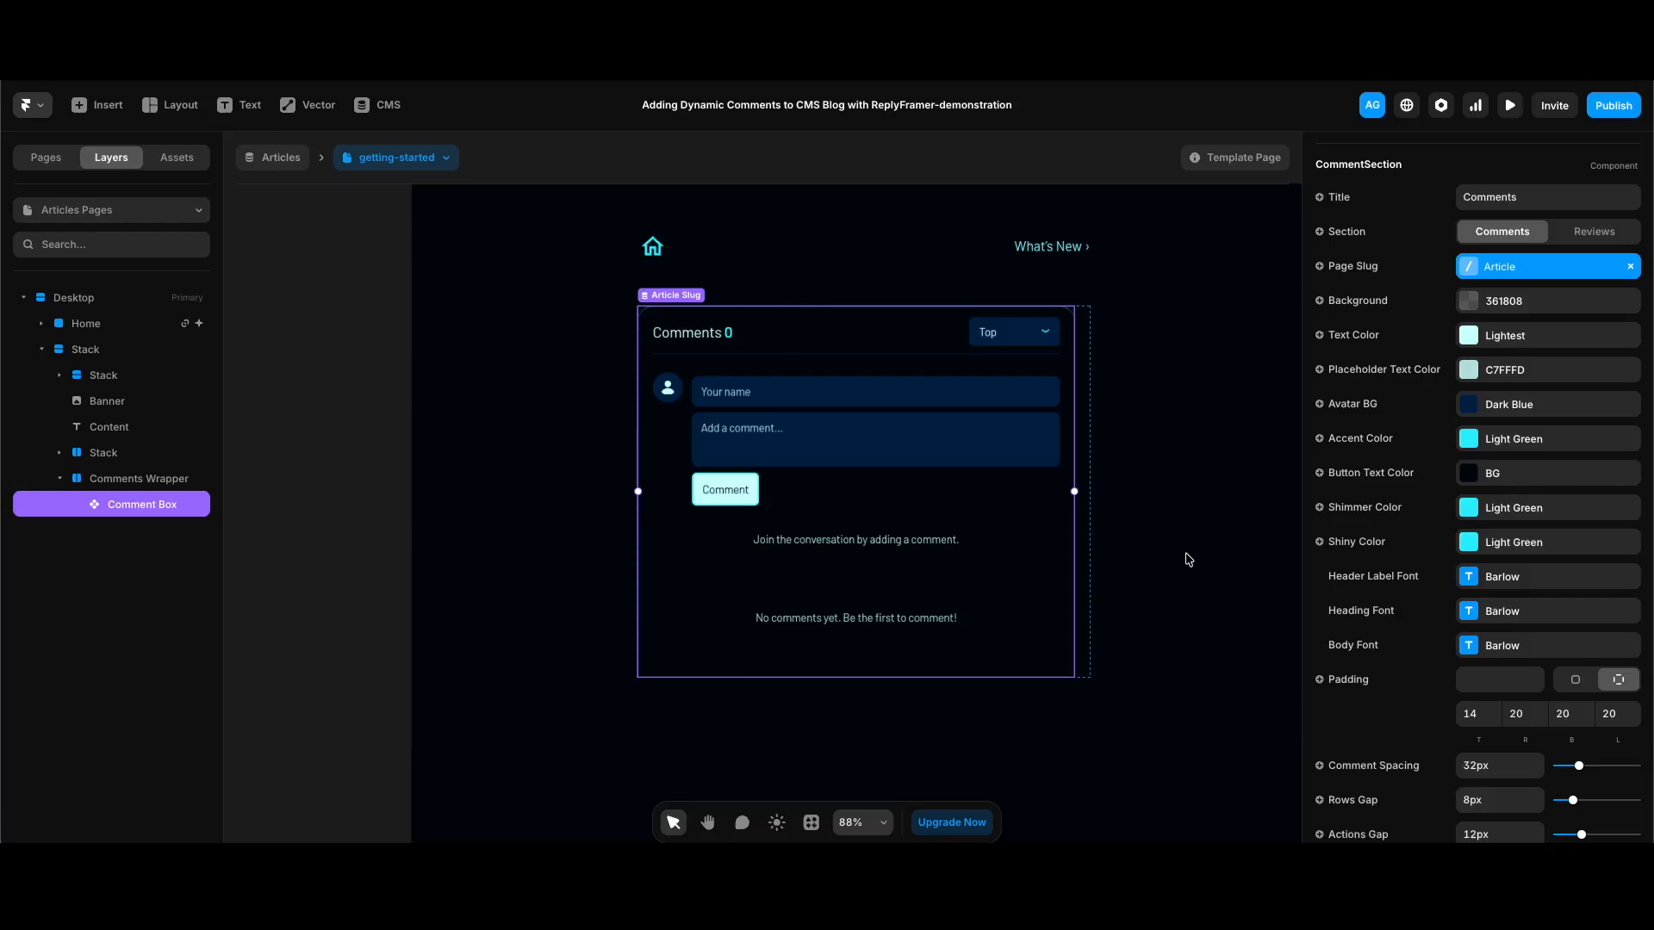
pyautogui.click(1186, 560)
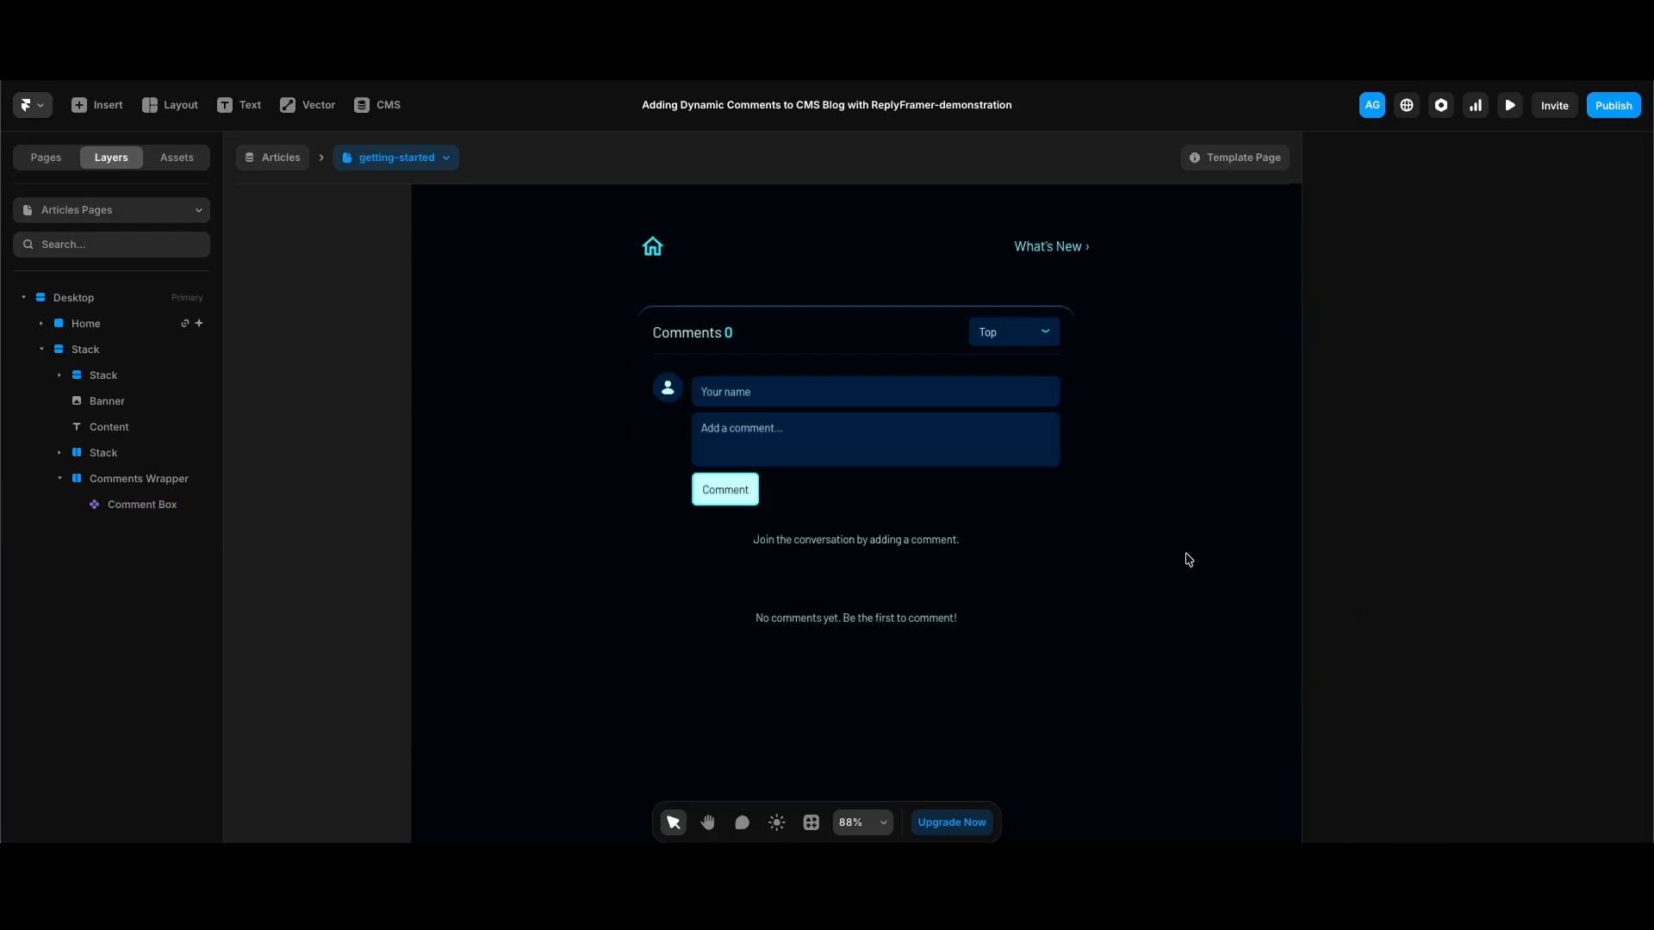